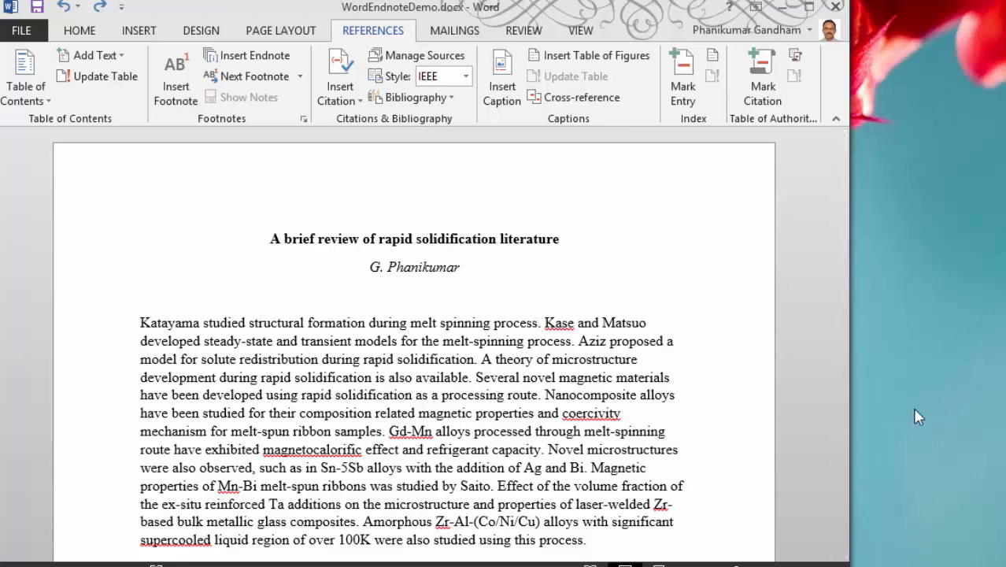
Step: Add square brackets after "melt spinning process" in the first sentence and insert an endnote inside them reading "First Reference."
type("[]")
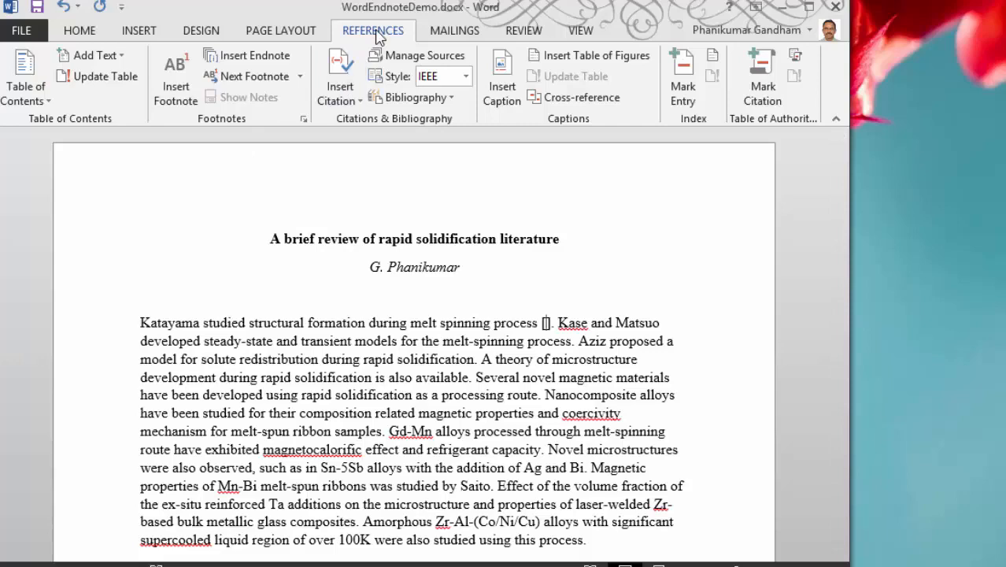
left_click(282, 61)
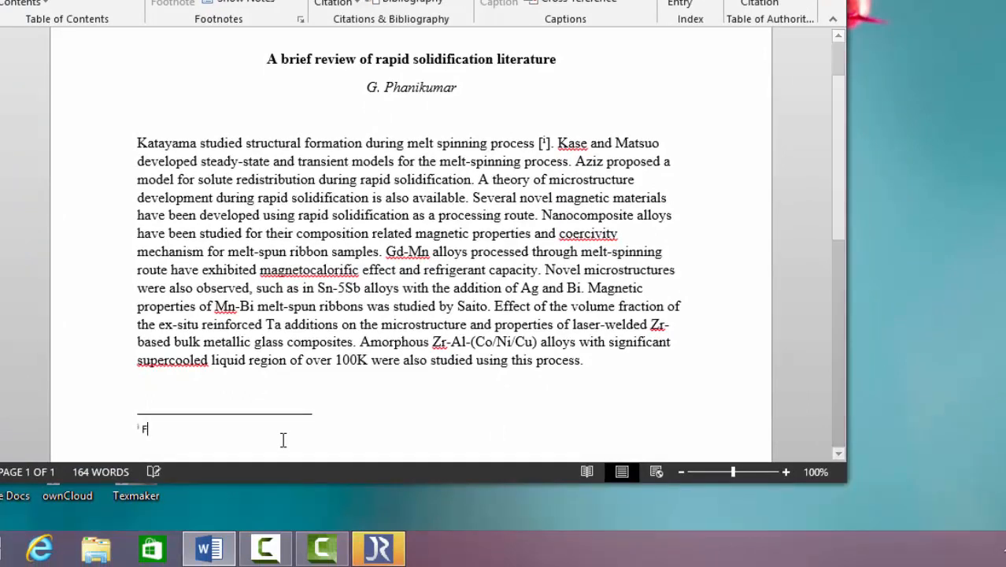
type("Fist")
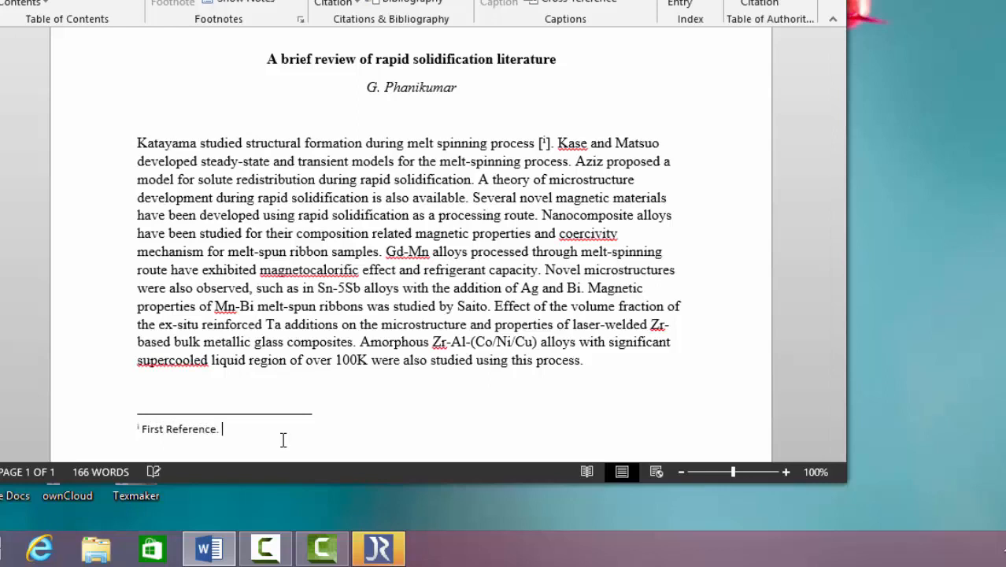
Step: Copy the 1968 "Structural Formation During Melt Spinning Process" reference, through page 125, from JabRef and paste it into the first endnote in Word
mouse_move(402, 555)
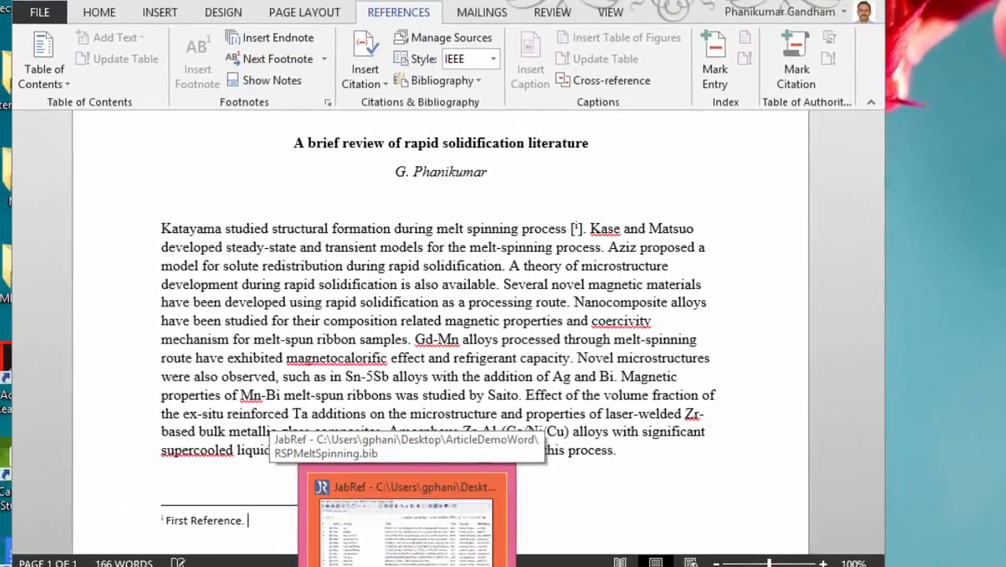
left_click(402, 555)
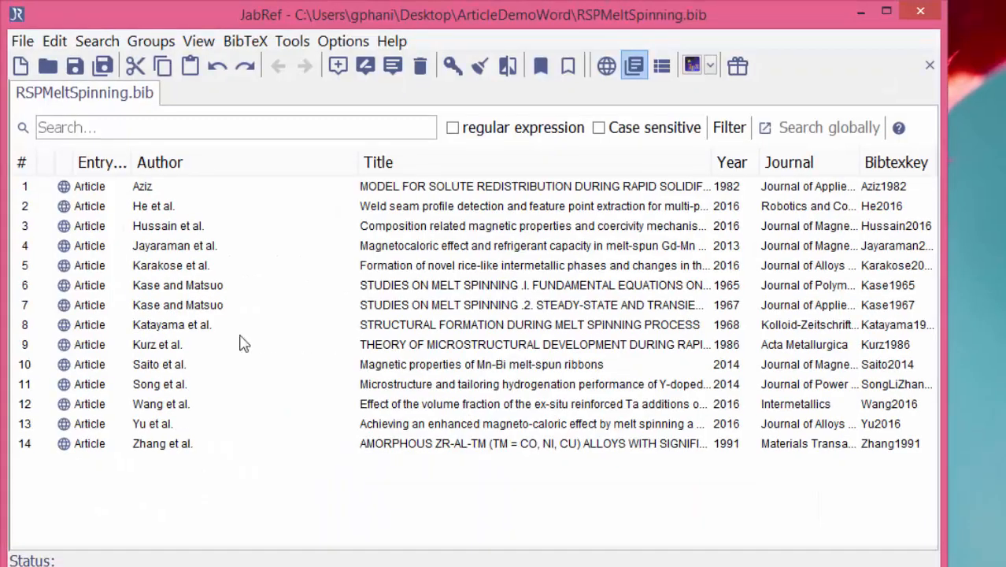
left_click(376, 325)
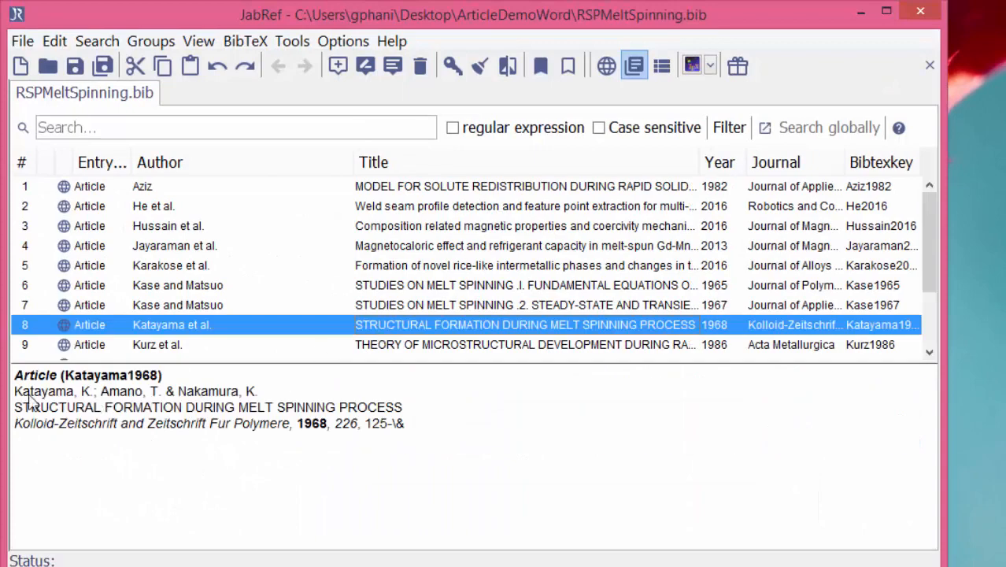
left_click_drag(14, 391, 399, 442)
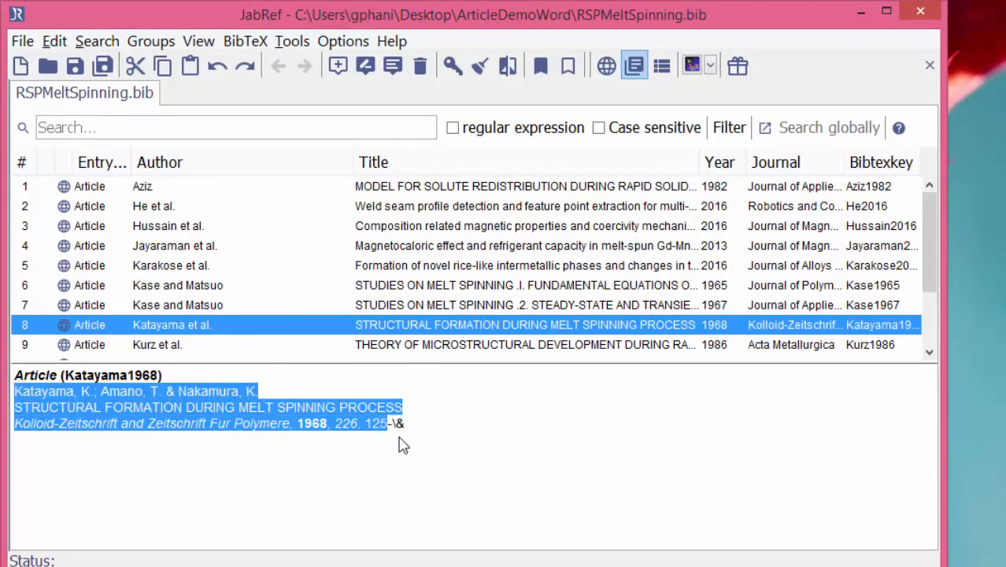
key("ctrl+c")
key("alt+Tab")
key("ctrl+v")
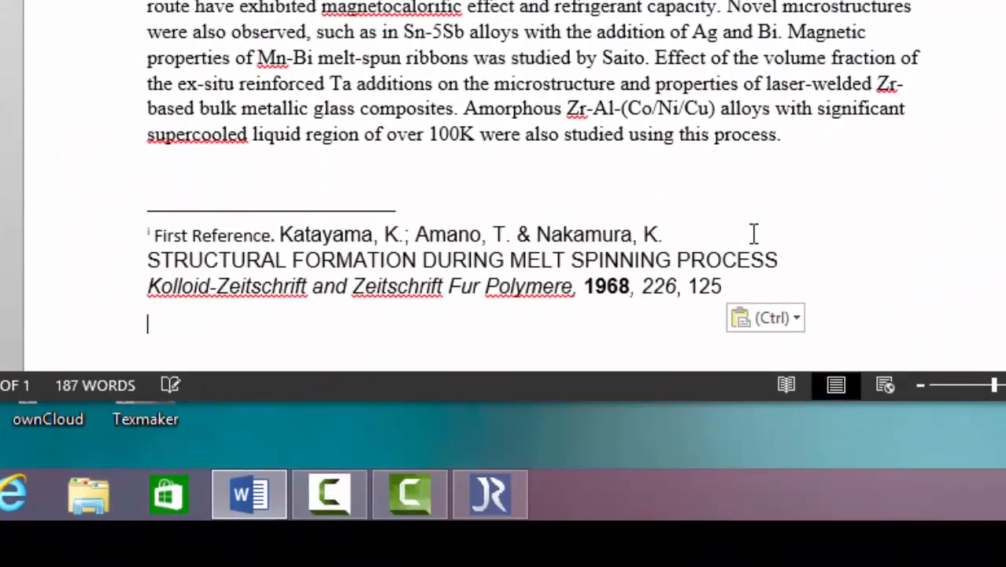
Step: Join the first endnote's author, title and journal lines into one running entry separated by commas
left_click(753, 233)
type(",")
key("Delete")
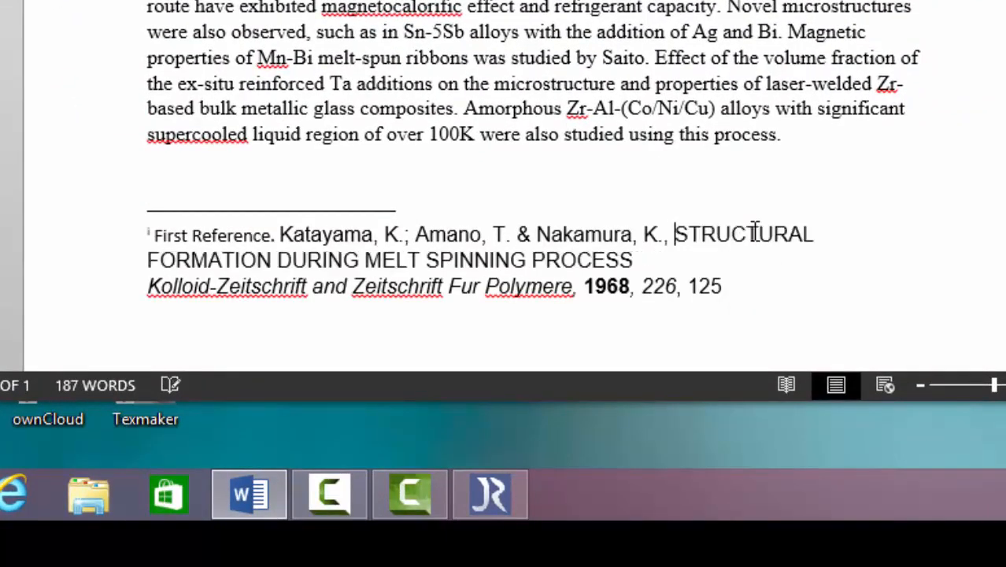
key("Delete")
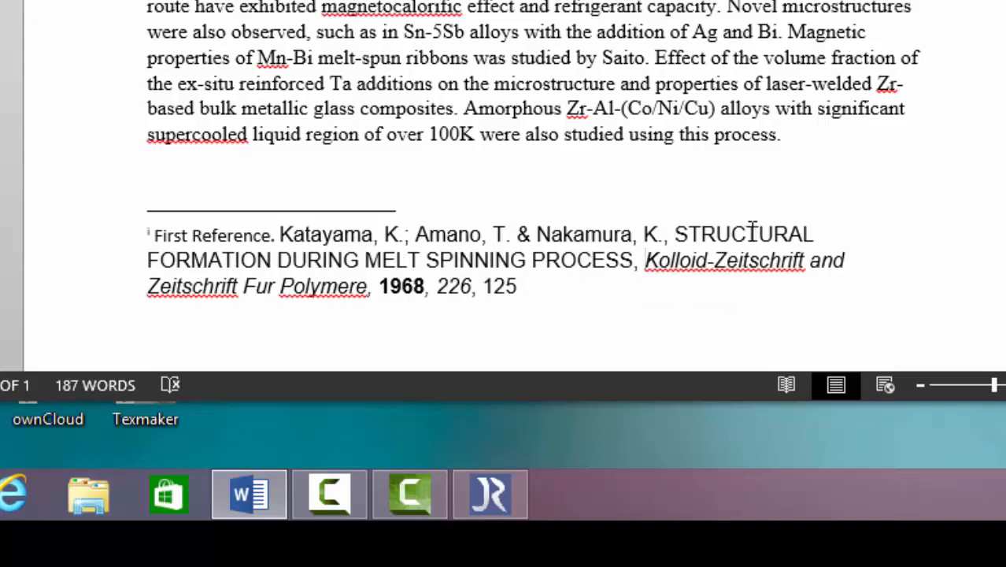
Step: Delete the placeholder text "First Reference." from the start of the first endnote
left_click(276, 234)
key("BackSpace")
key("BackSpace")
key("BackSpace")
key("BackSpace")
key("BackSpace")
key("BackSpace")
key("BackSpace")
key("BackSpace")
key("BackSpace")
key("BackSpace")
key("BackSpace")
key("BackSpace")
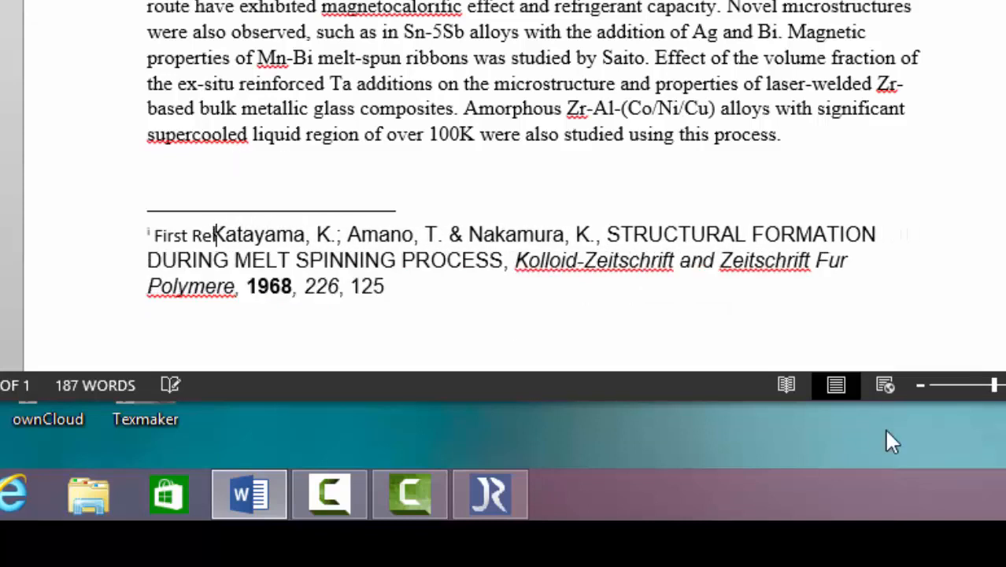
key("BackSpace")
key("BackSpace")
key("BackSpace")
key("BackSpace")
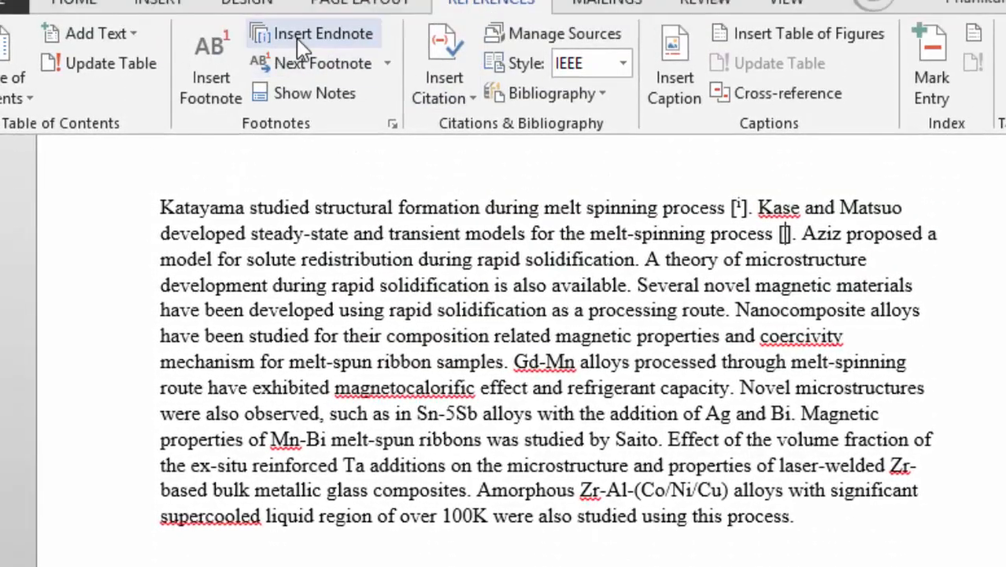
Step: Insert a second endnote in the brackets ending the second sentence and paste in JabRef's 1965 "Studies on Melt Spinning .I." reference
left_click(298, 41)
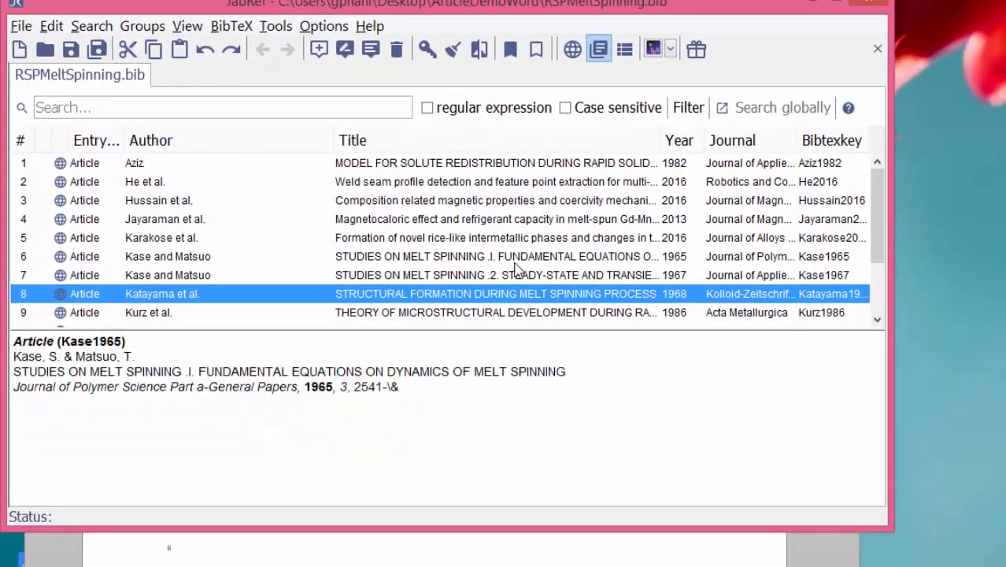
left_click(516, 266)
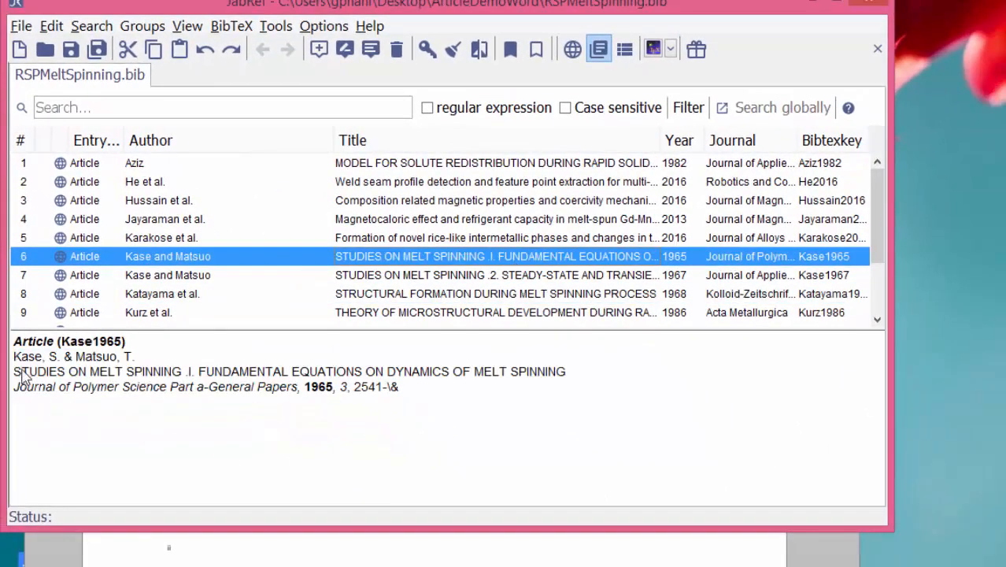
left_click_drag(13, 356, 381, 394)
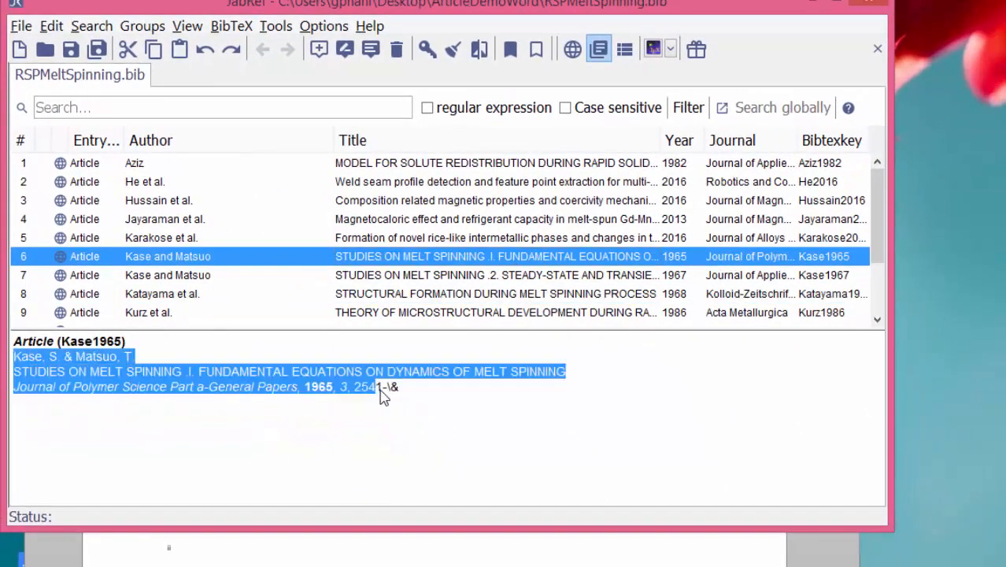
key("alt+Tab")
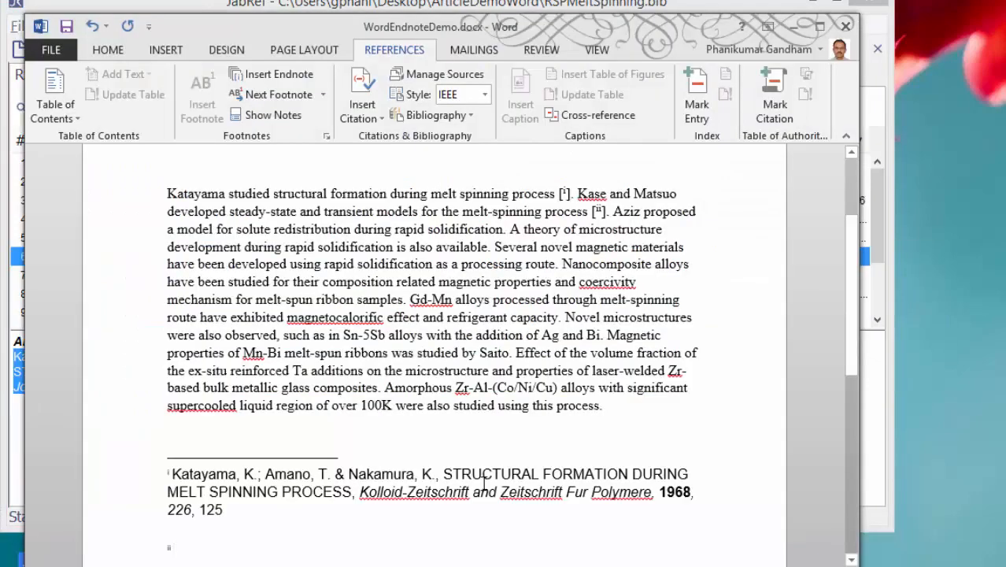
scroll(484, 481, "down", 2)
scroll(484, 480, "up", 2)
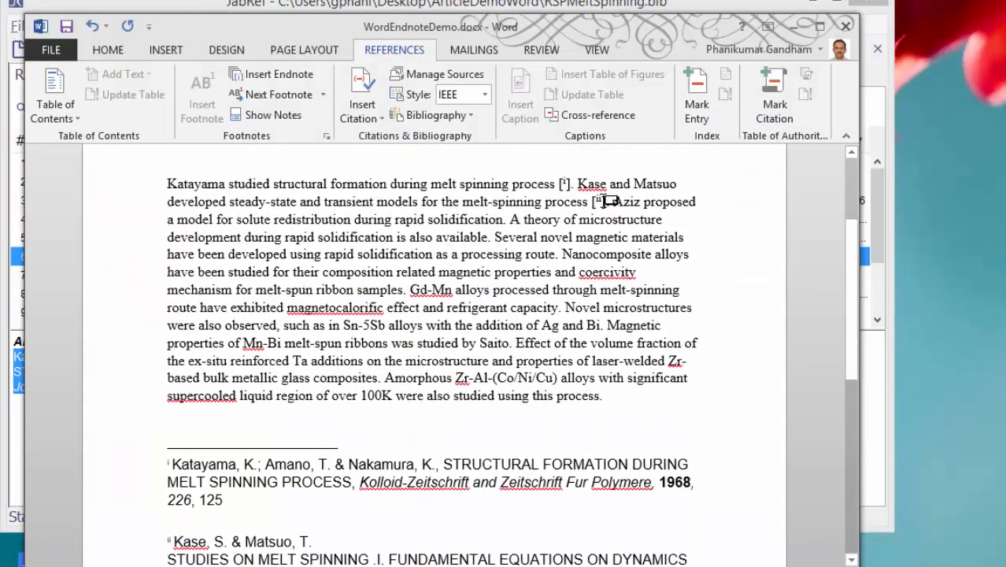
Step: Add a comma and a third endnote after the second citation mark, containing JabRef's 1967 "Studies on Melt Spinning .2." reference
left_click(610, 202)
type(",")
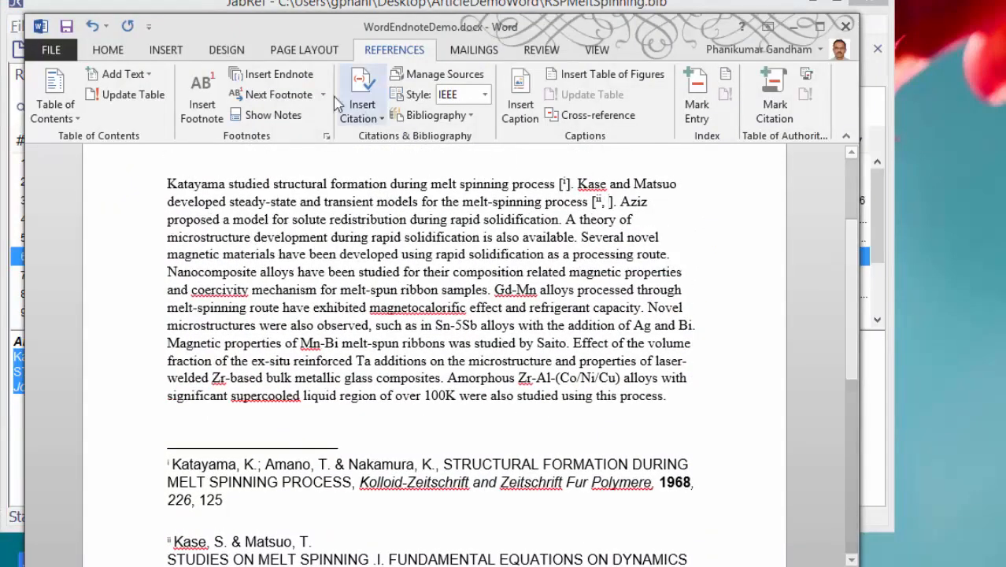
left_click(276, 74)
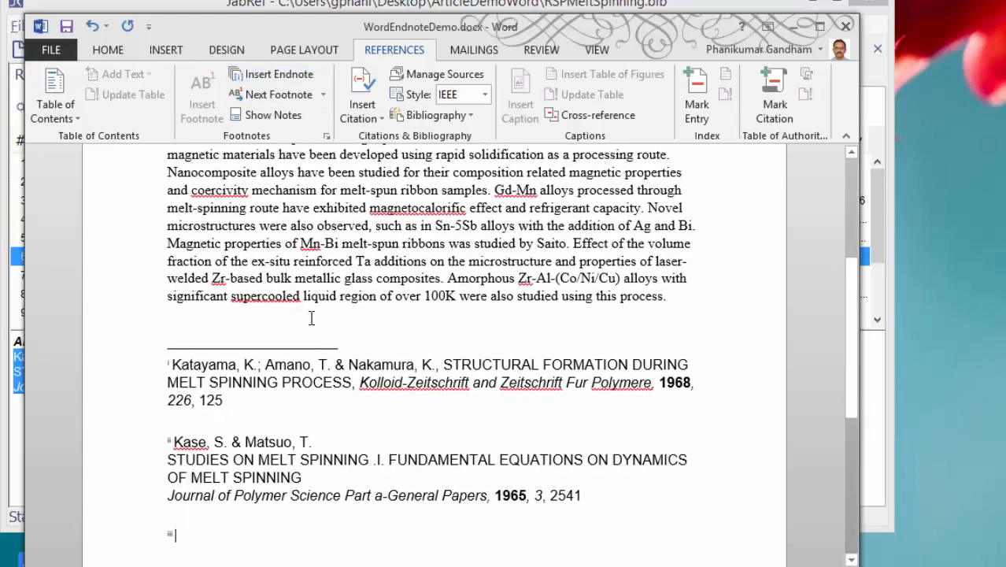
key("alt+Tab")
left_click(373, 277)
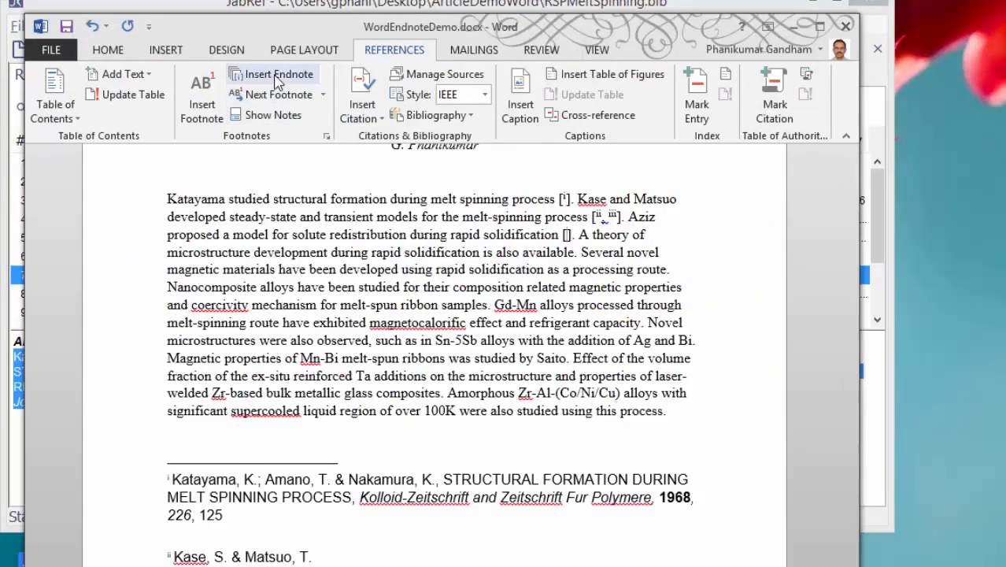
Step: Insert a fourth endnote for the solute redistribution sentence and paste in JabRef's 1982 "Model for Solute Redistribution During Rapid Solidification" reference
left_click(277, 76)
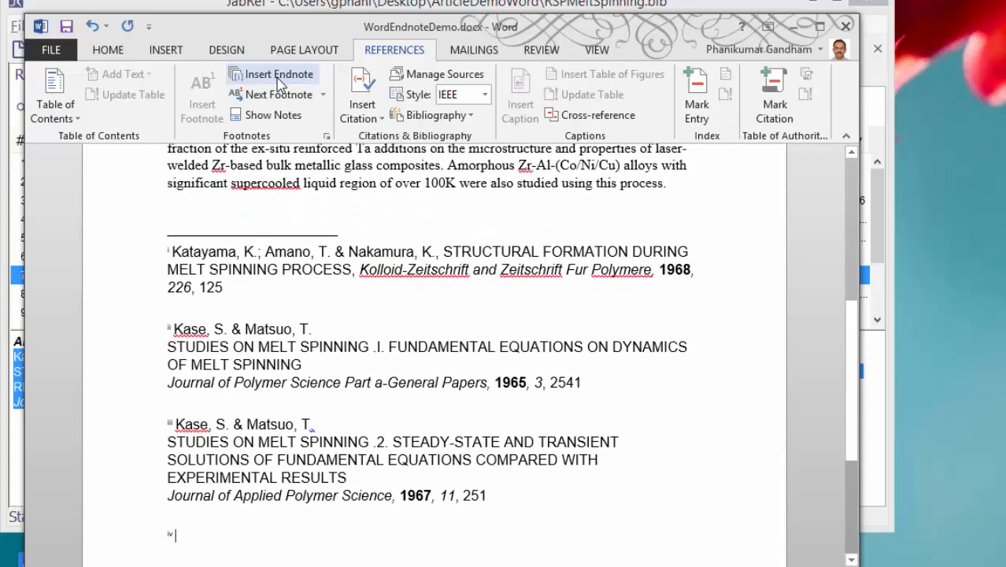
key("alt+Tab")
left_click(500, 166)
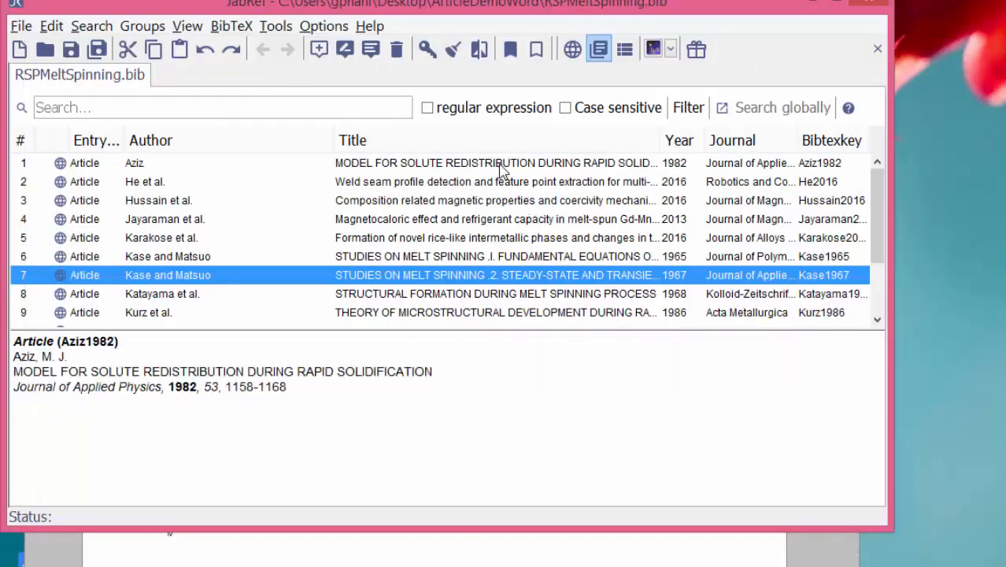
left_click_drag(23, 359, 288, 396)
key("alt+Tab")
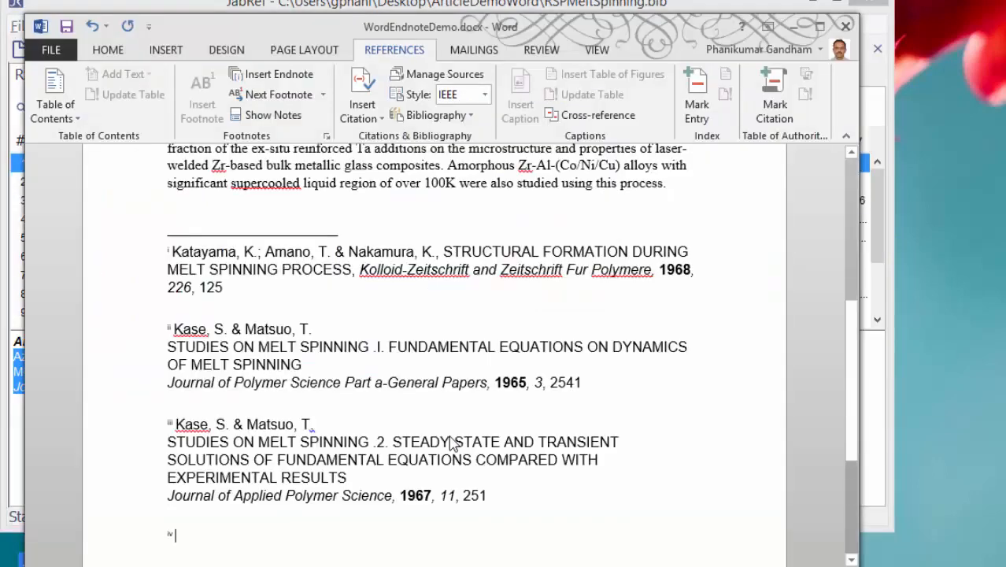
key("ctrl+v")
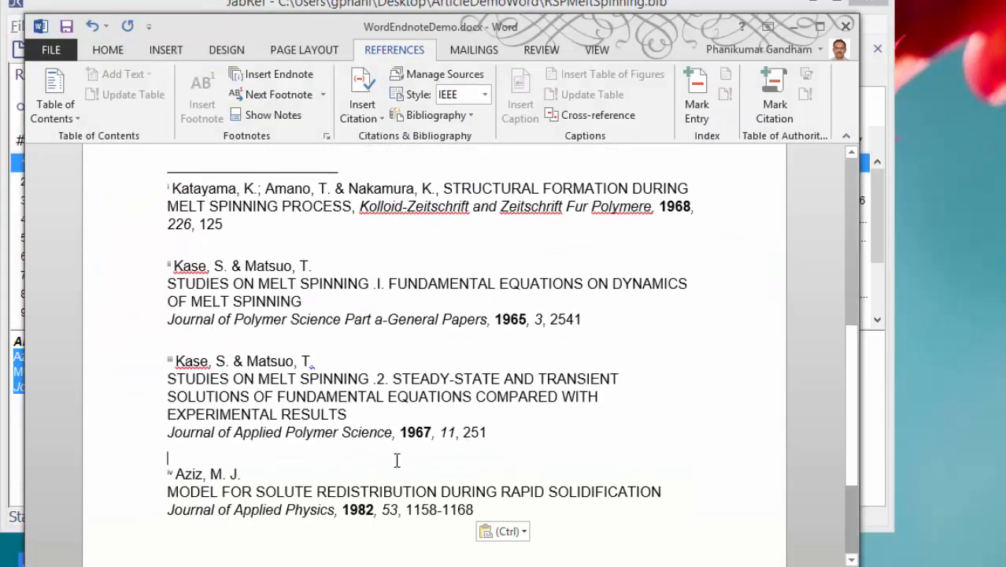
Step: Join the fourth endnote's author, title and journal lines into one entry separated by commas
type(",")
key("Delete")
key("Down")
key("End")
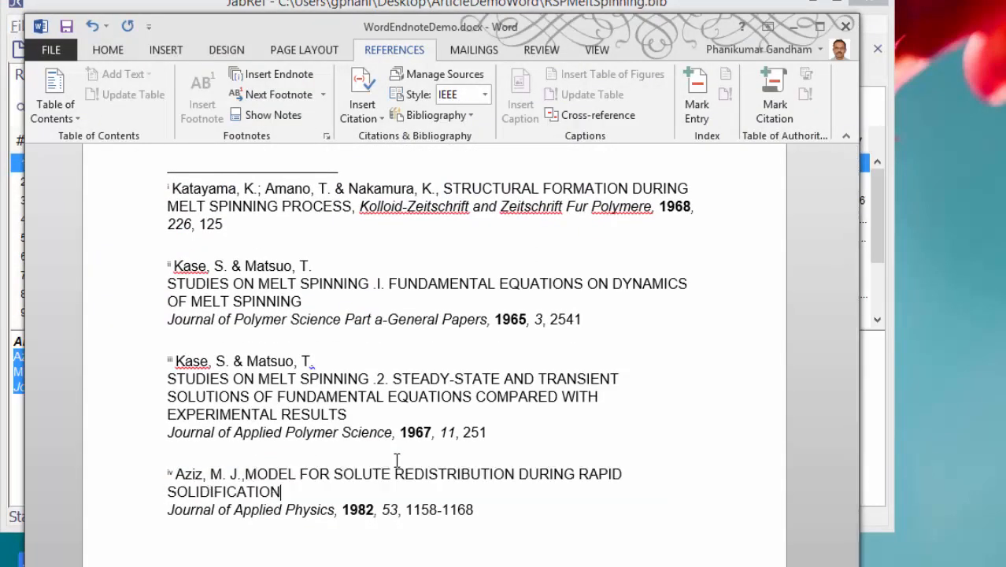
key("Delete")
Step: Merge the third endnote's separate author, title and journal lines into a single comma-separated entry
key("Up")
key("Up")
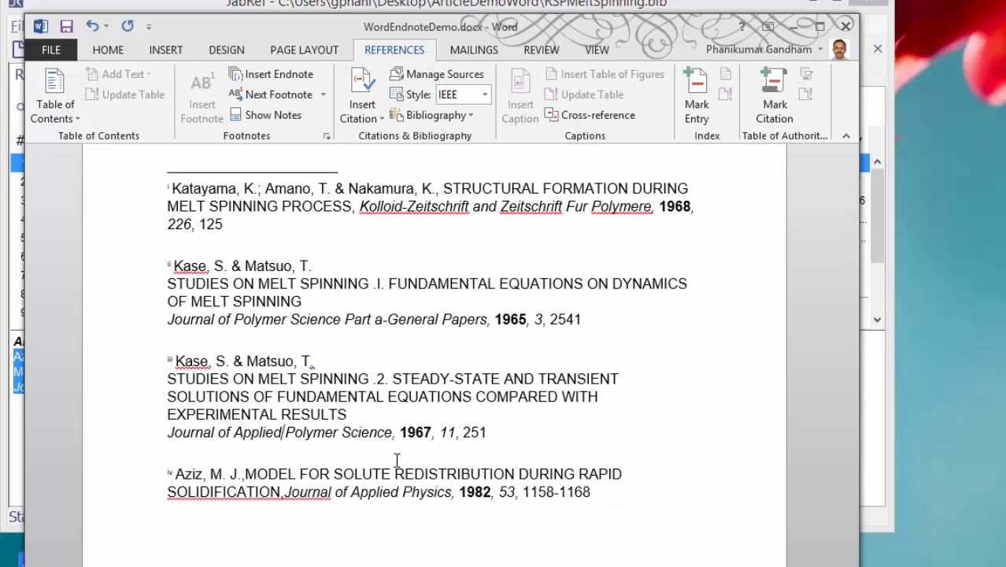
key("Up")
key("Up")
key("End")
key("Delete")
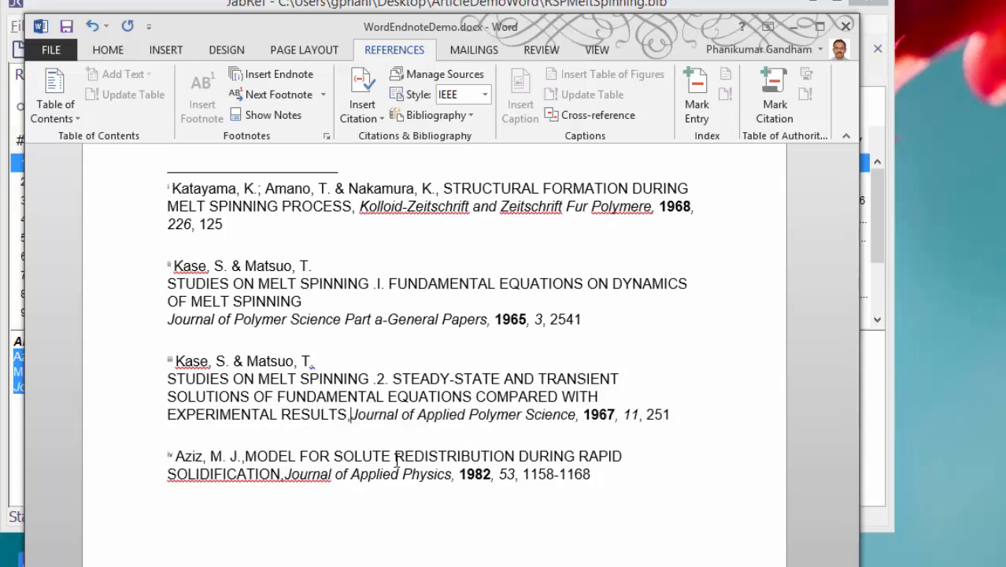
key("Up")
key("Up")
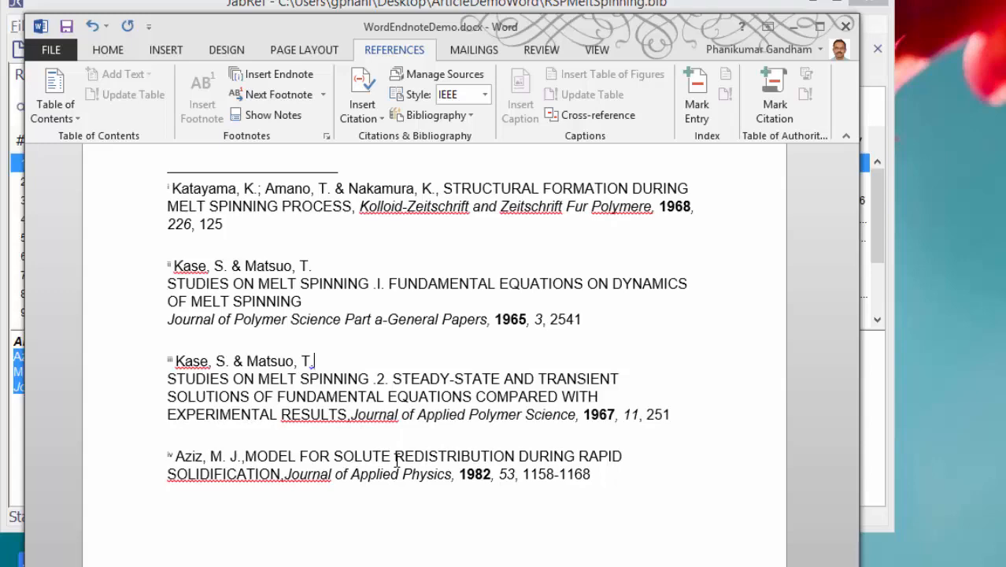
key("Delete")
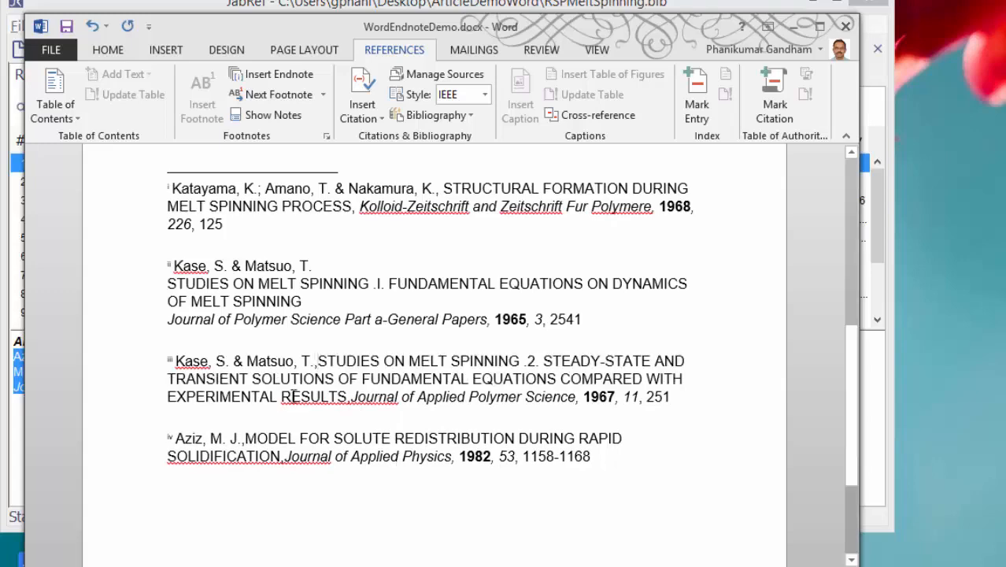
Step: Use the Style Inspector to examine which style is applied to the first endnote's number mark
scroll(303, 393, "up", 5)
scroll(318, 403, "up", 3)
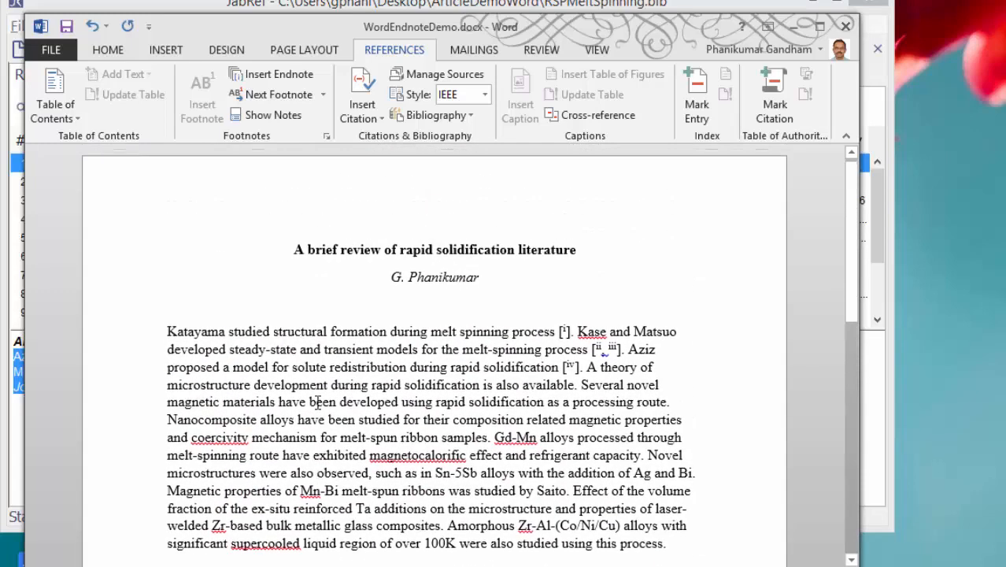
scroll(480, 376, "down", 5)
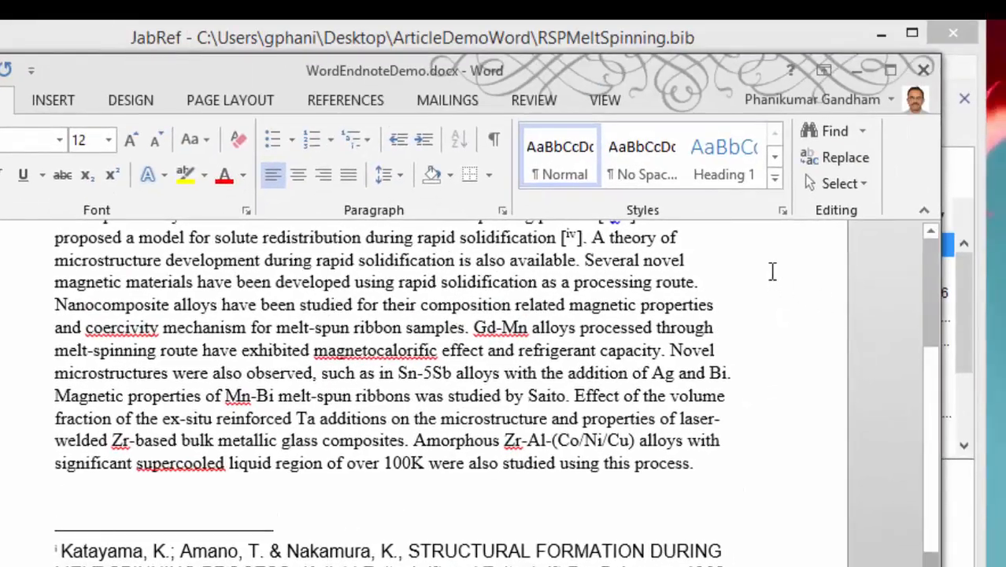
left_click(782, 211)
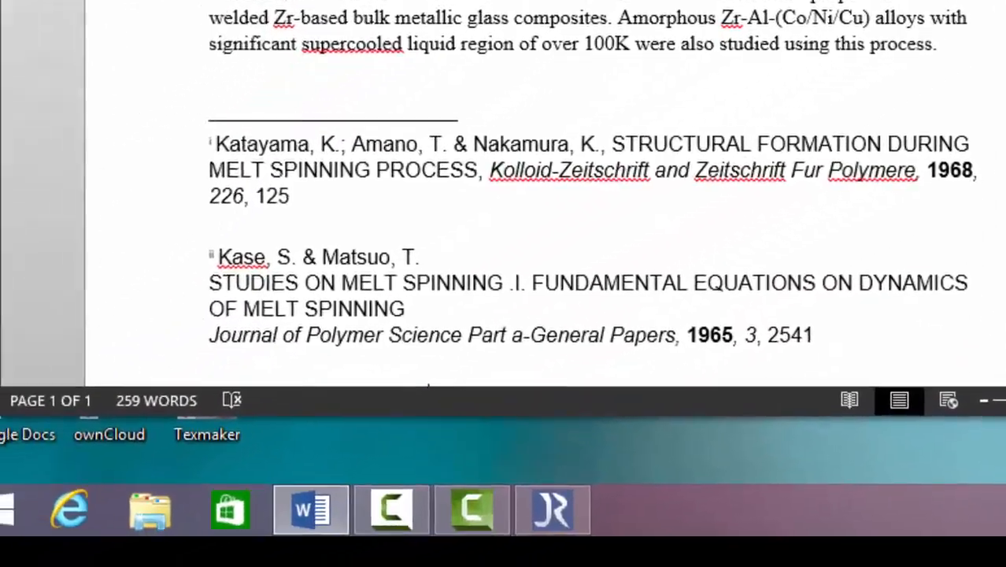
left_click(698, 481)
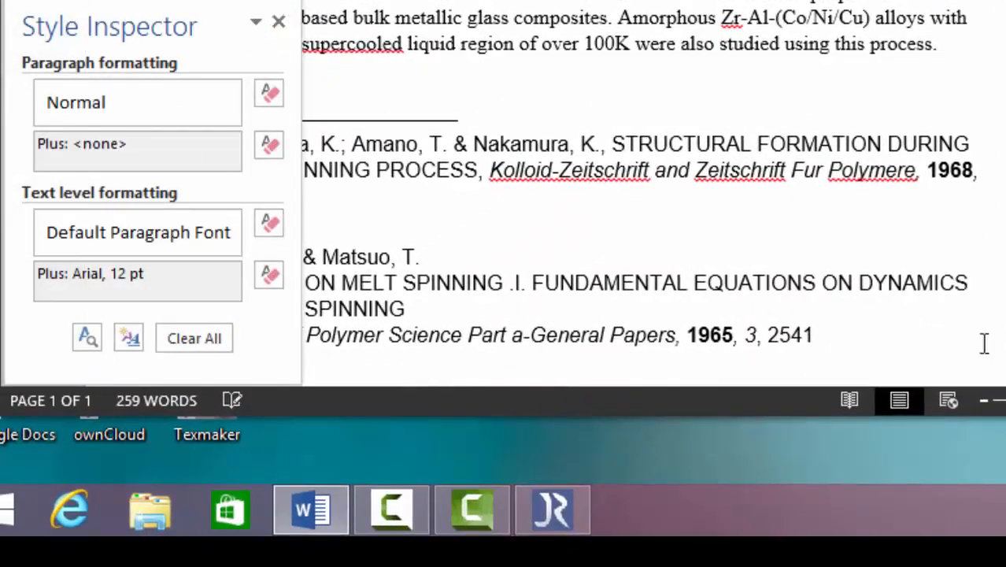
left_click_drag(198, 22, 594, 4)
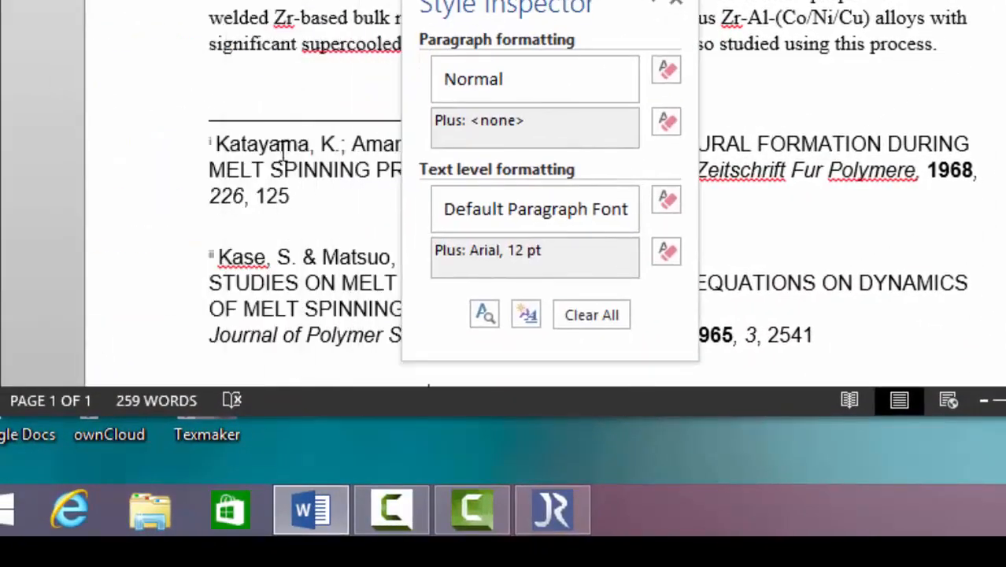
left_click(208, 147)
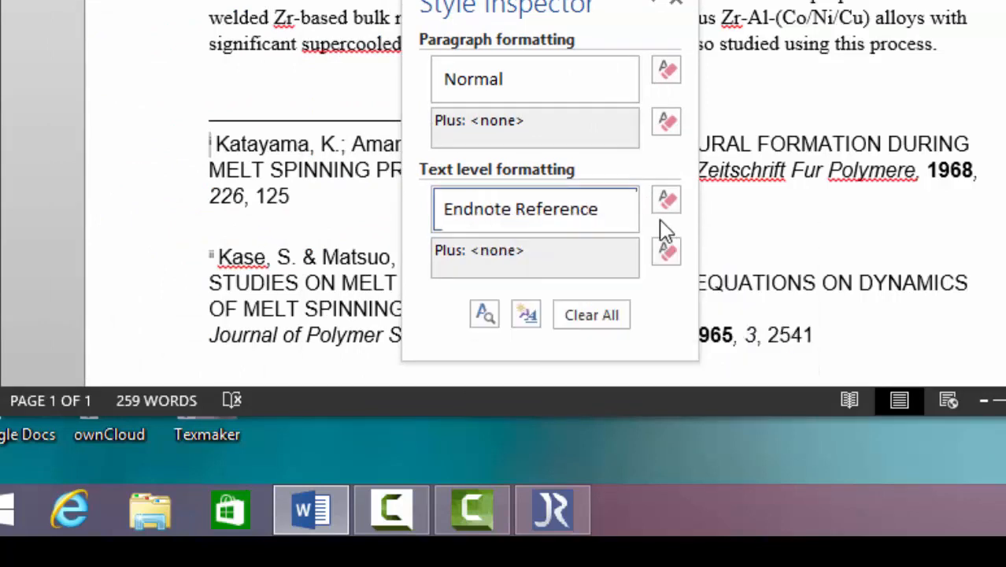
Step: Modify the Endnote Reference style to turn off Superscript, and close the Style Inspector and Styles list
left_click(627, 210)
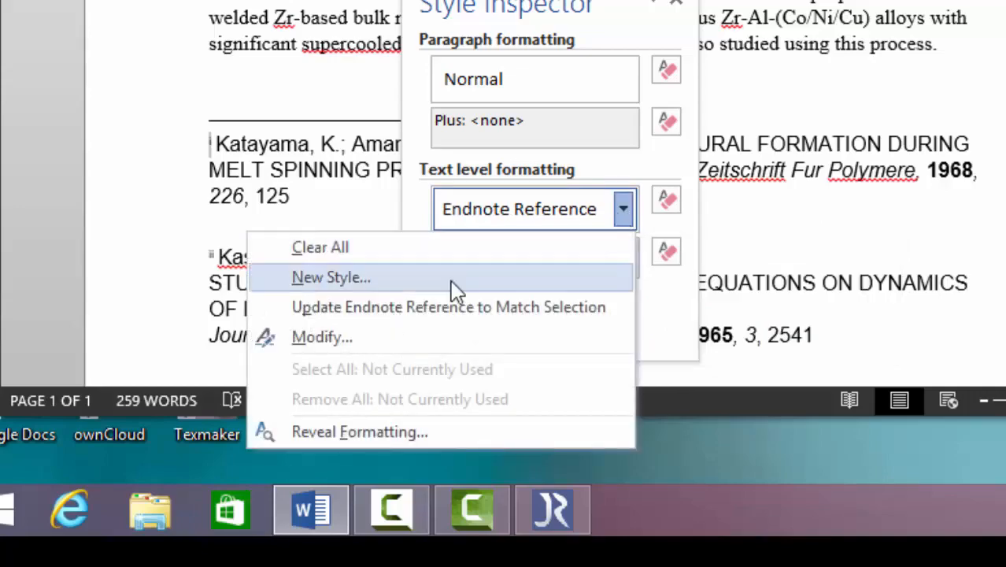
left_click(367, 348)
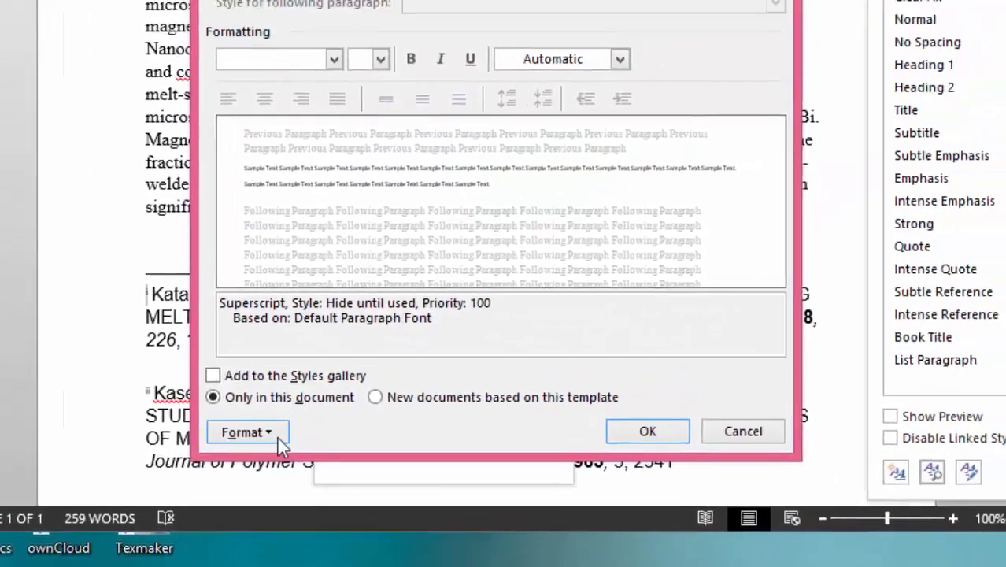
left_click(330, 292)
left_click(220, 325)
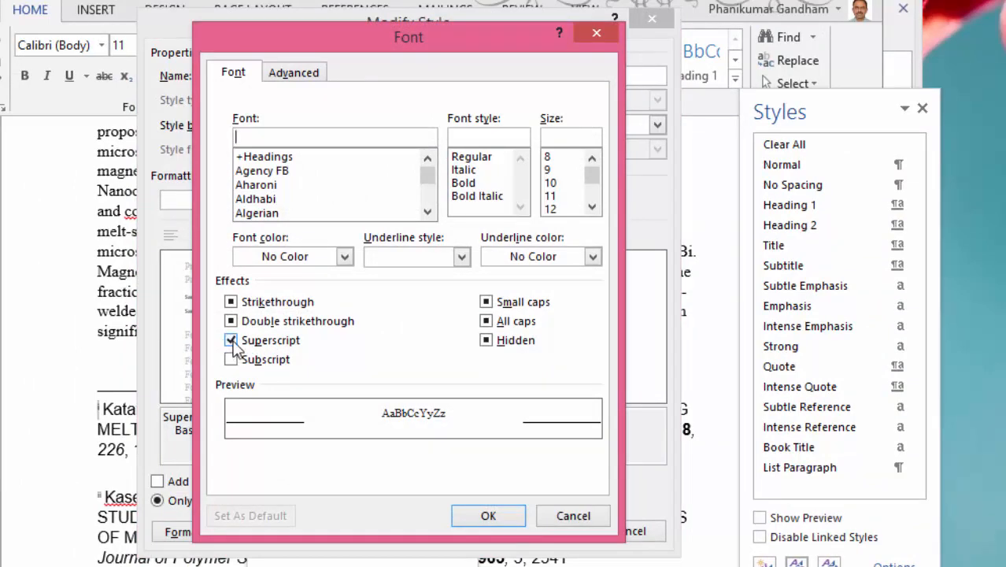
left_click(231, 340)
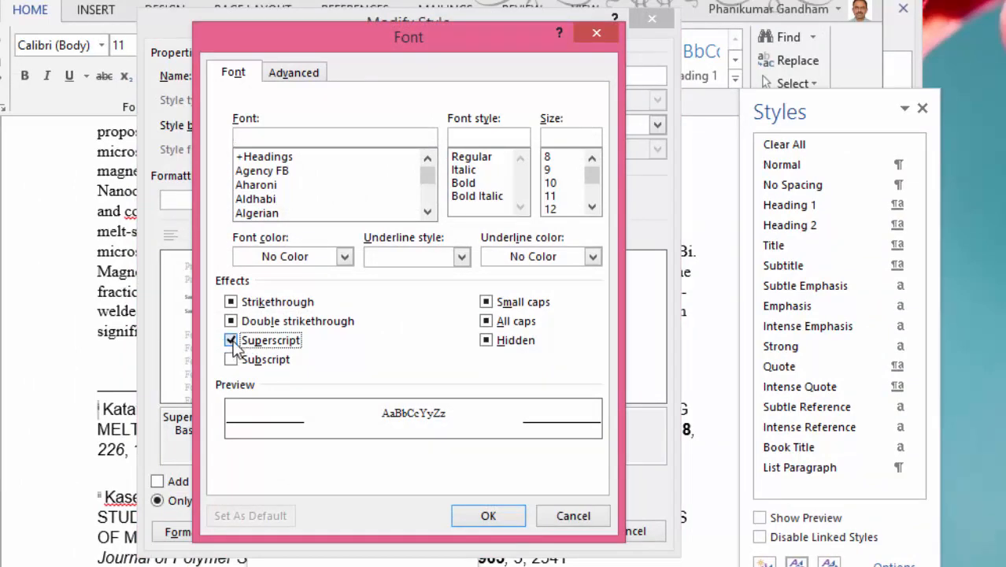
left_click(487, 516)
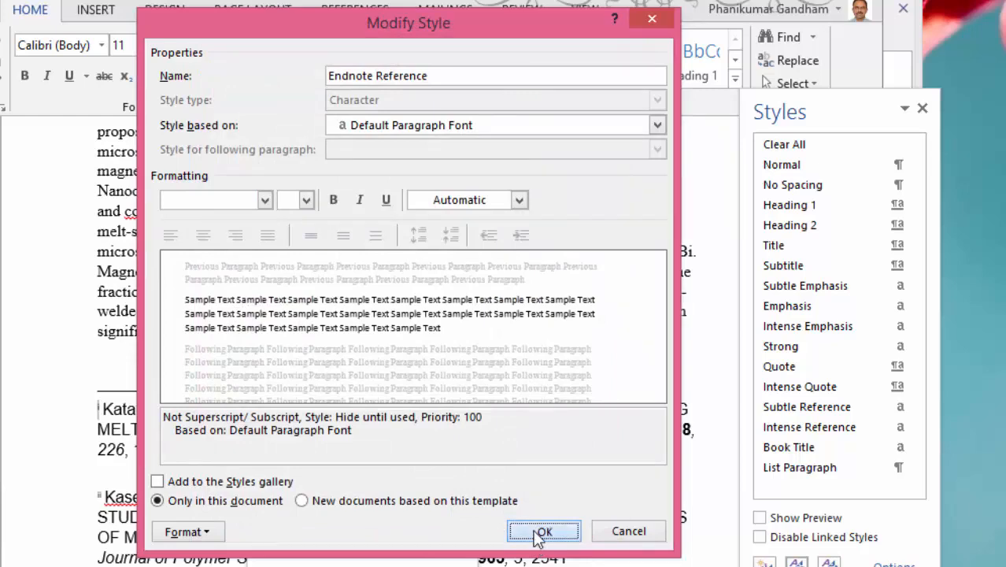
left_click(542, 532)
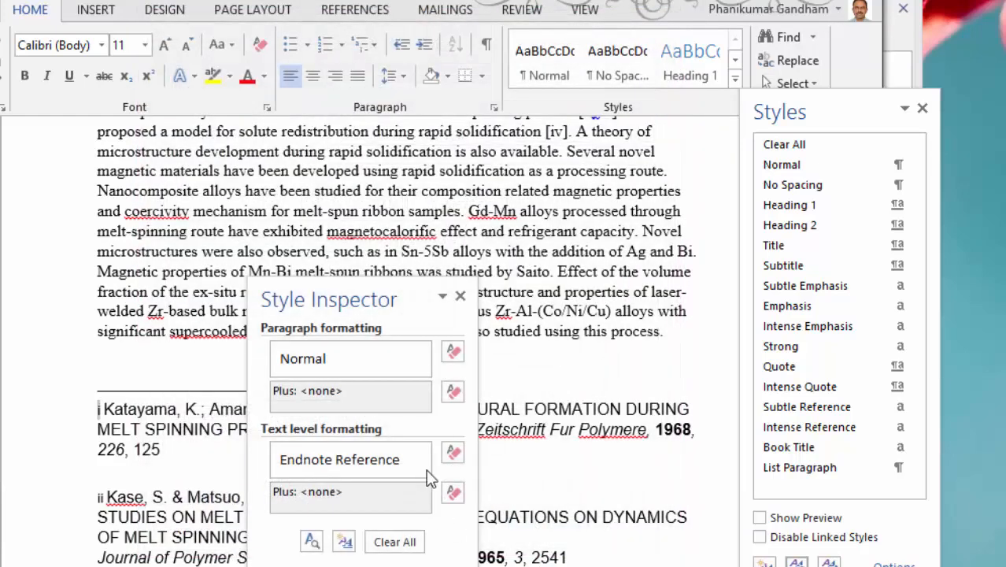
left_click(460, 296)
left_click(926, 107)
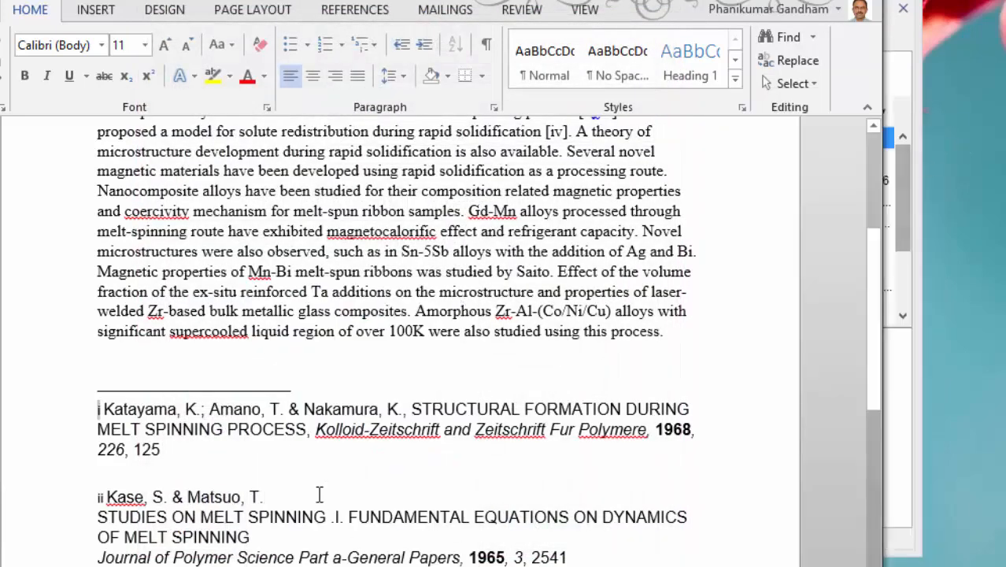
Step: Change the endnote number format to 1, 2, 3, … and apply it
left_click(354, 9)
left_click(278, 108)
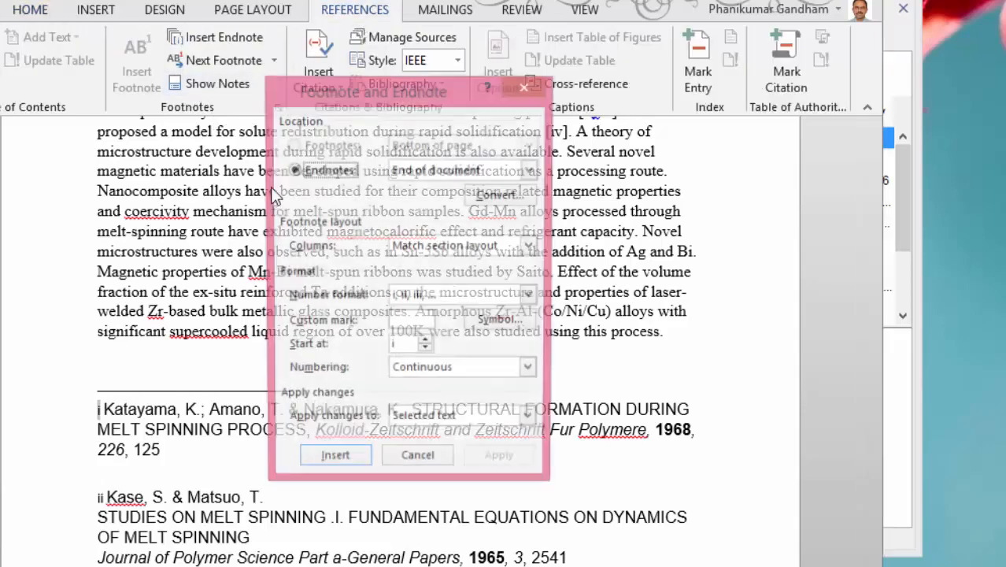
left_click(530, 299)
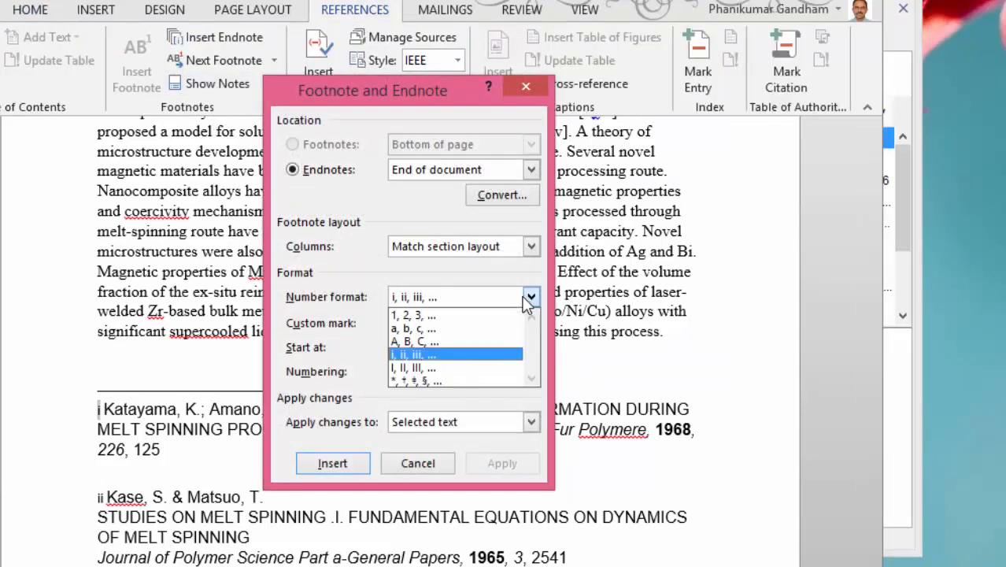
left_click(460, 314)
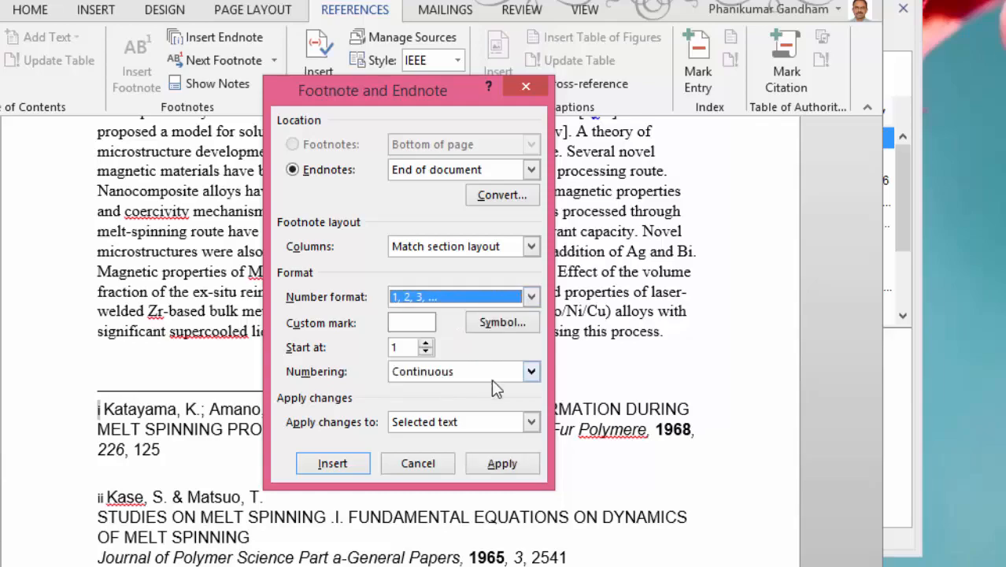
left_click(504, 465)
Step: Merge the second endnote's separate author, title and journal lines into a single comma-separated entry
left_click(211, 480)
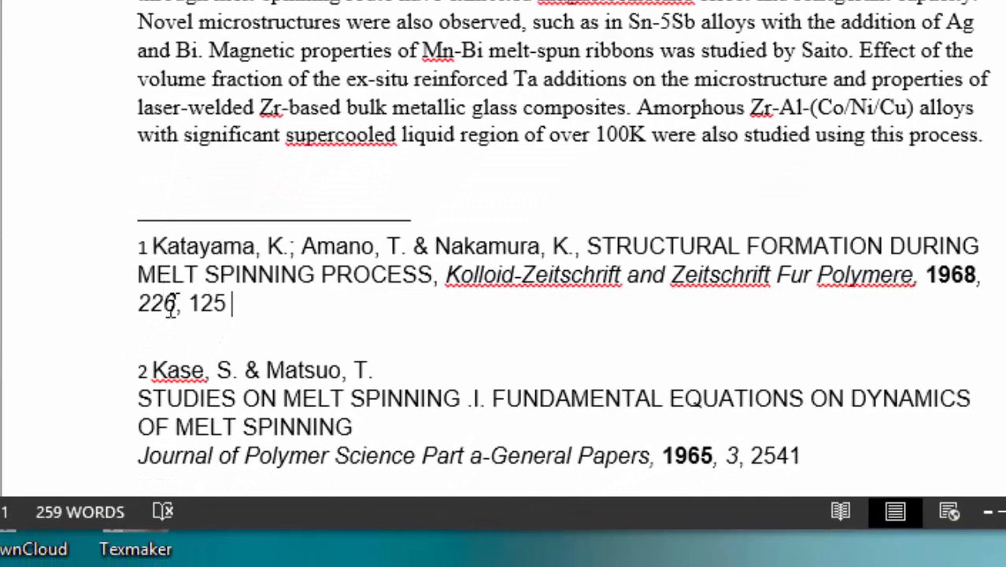
scroll(459, 328, "down", 3)
left_click(465, 232)
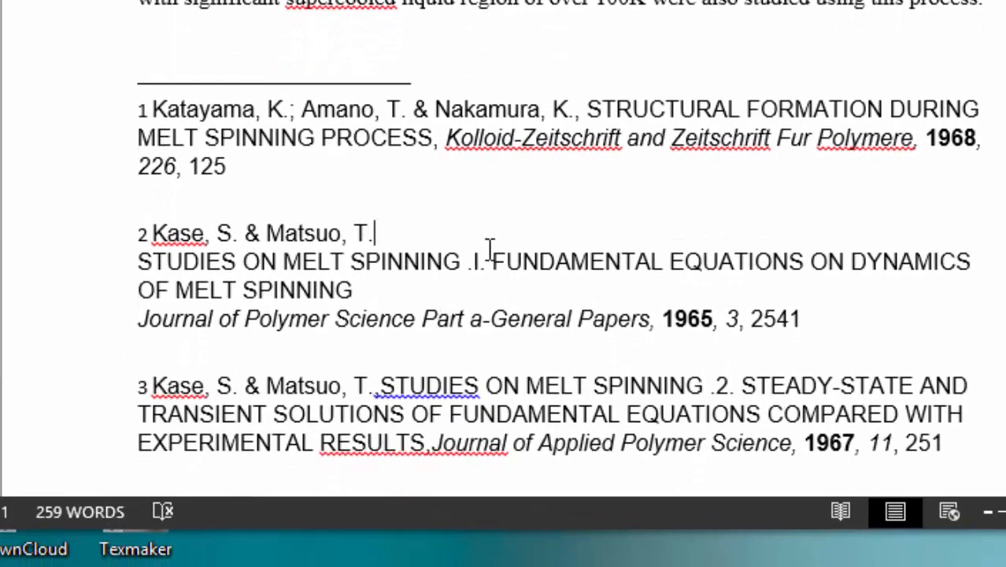
type(",")
key("Delete")
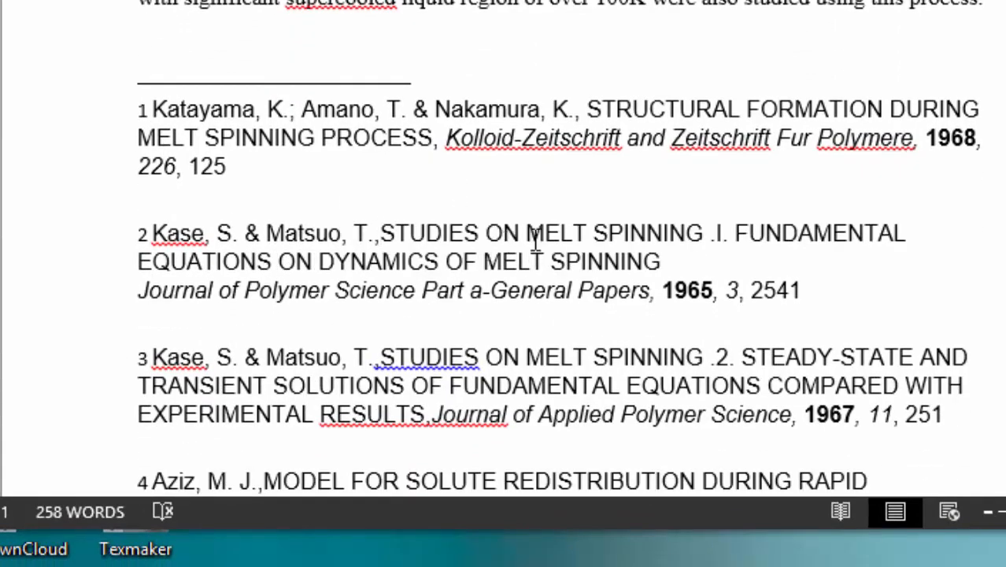
left_click(737, 263)
key("Delete")
Step: Add a bold "References" heading between the article's body text and the endnote list
scroll(955, 266, "up", 4)
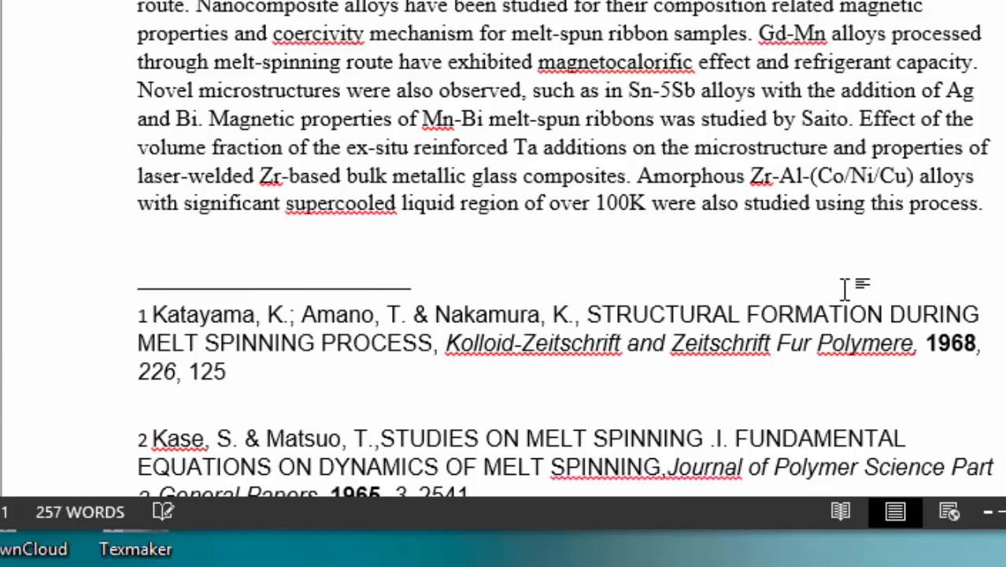
key("Return")
type("Refer")
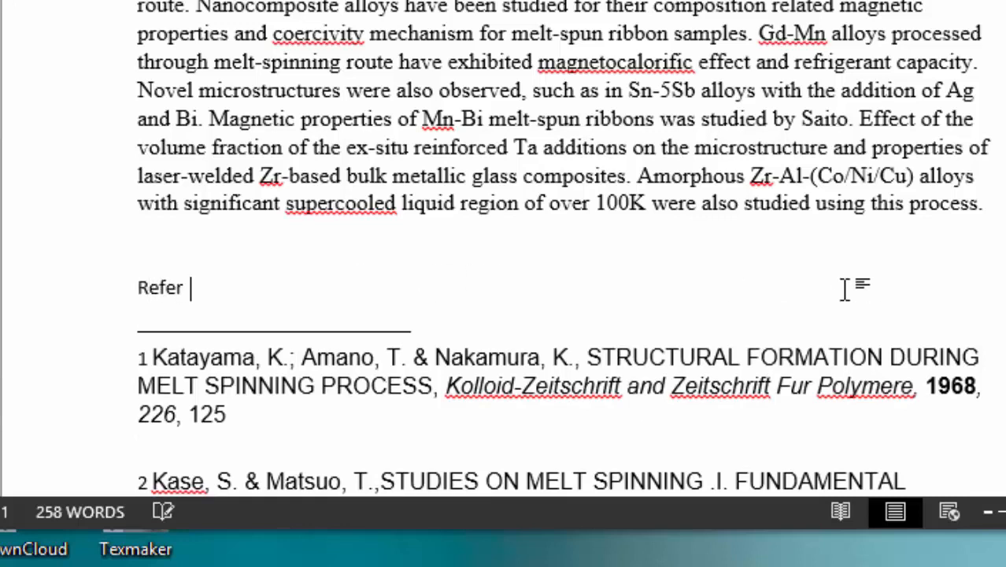
type("ences")
key("shift+Home")
key("ctrl+b")
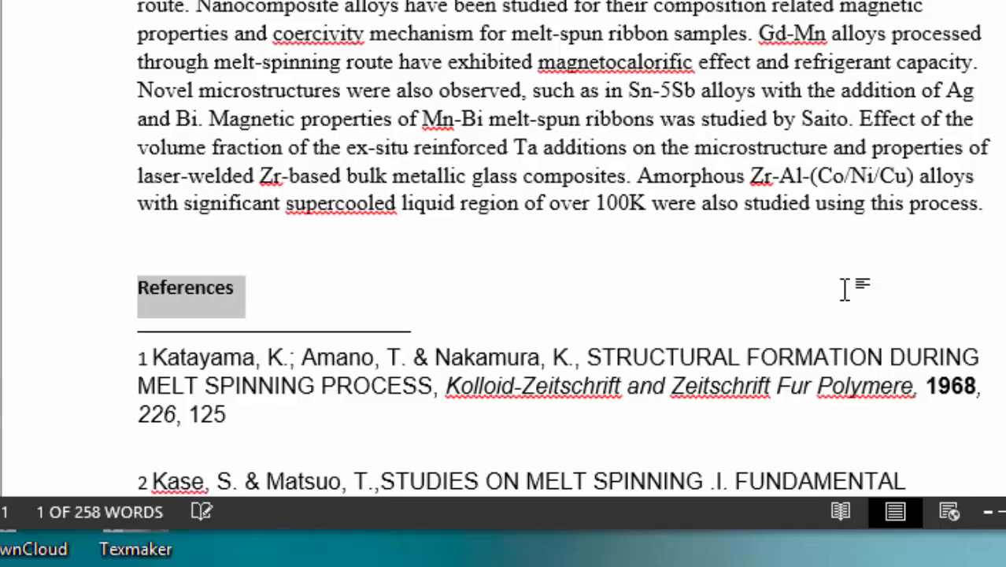
left_click(402, 206)
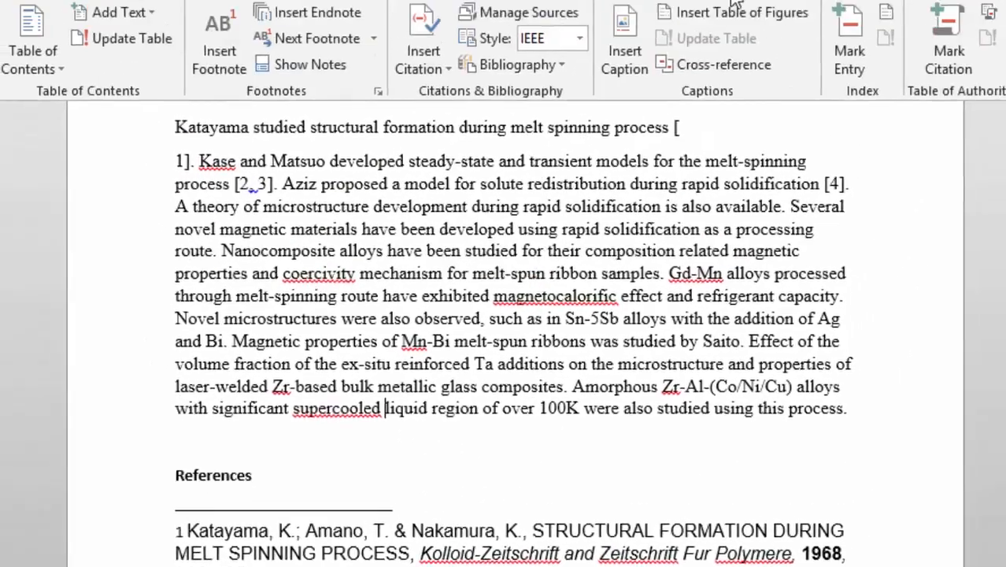
Step: Switch the document to Draft view and show its endnotes
left_click(699, 62)
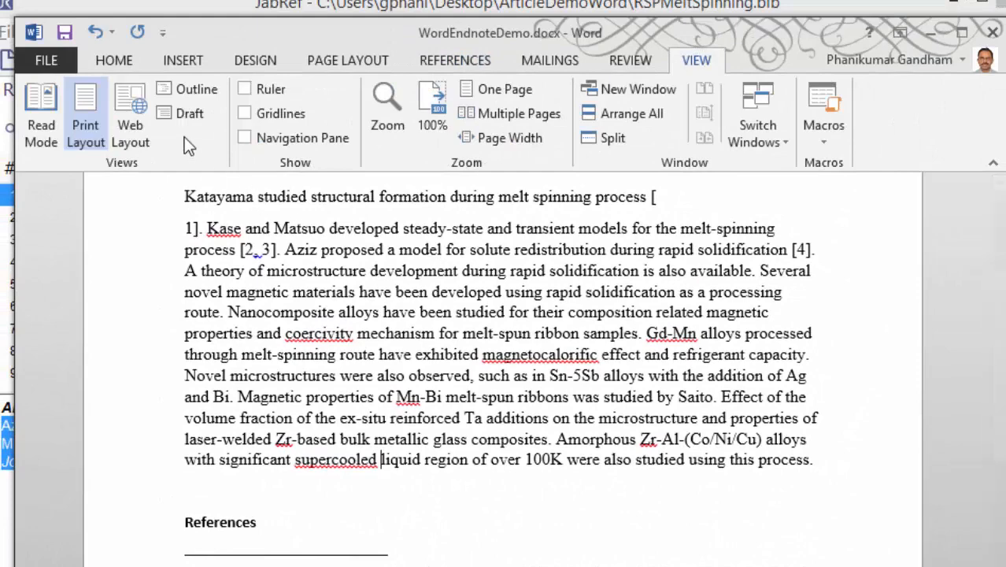
left_click(189, 112)
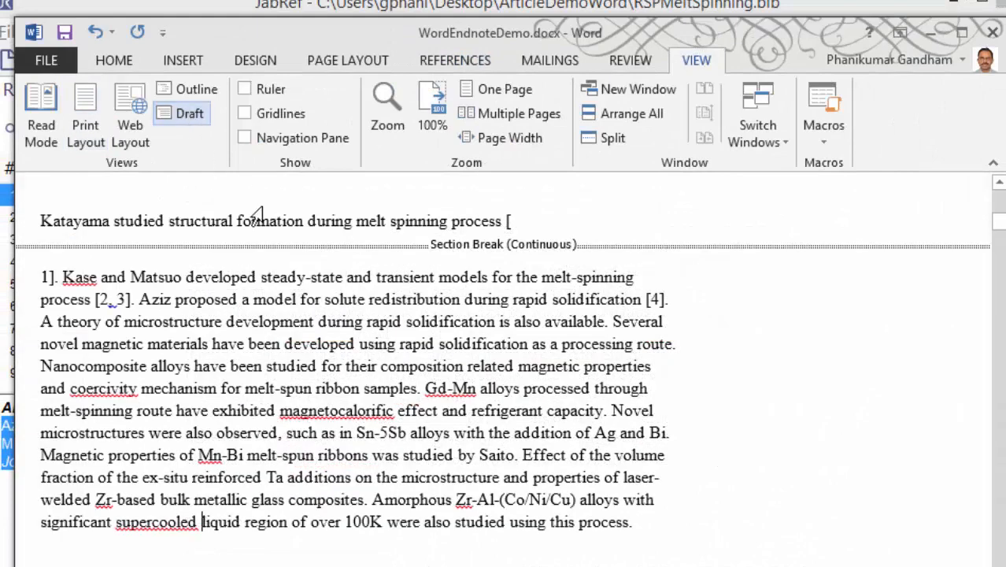
left_click(457, 60)
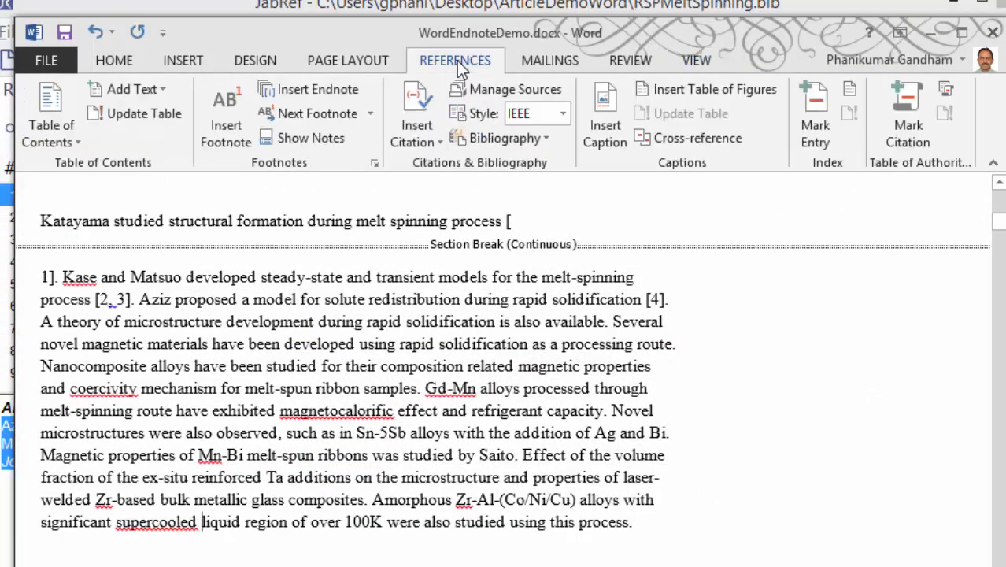
left_click(328, 144)
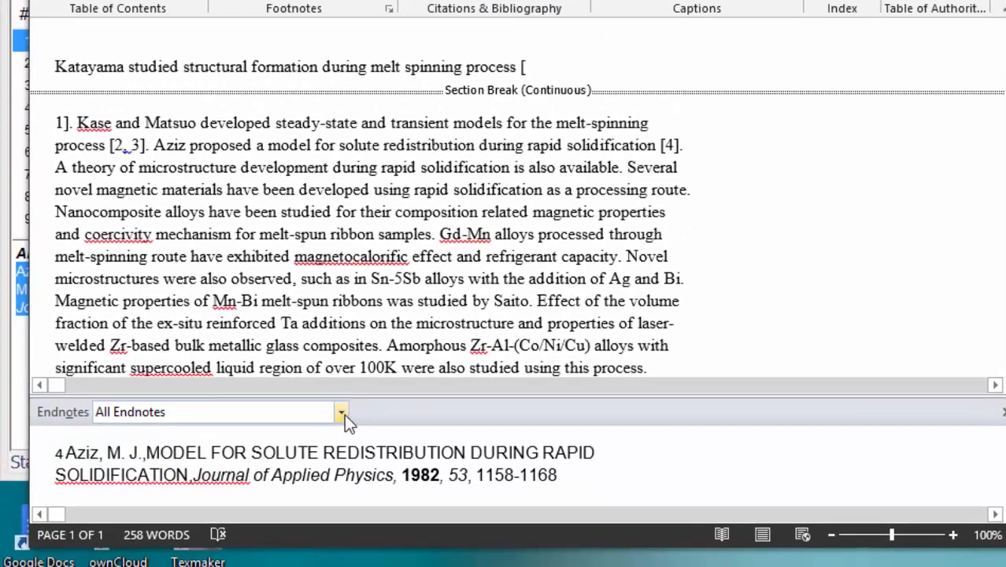
Step: Display the Endnote Separator and delete its line
left_click(344, 414)
left_click(227, 448)
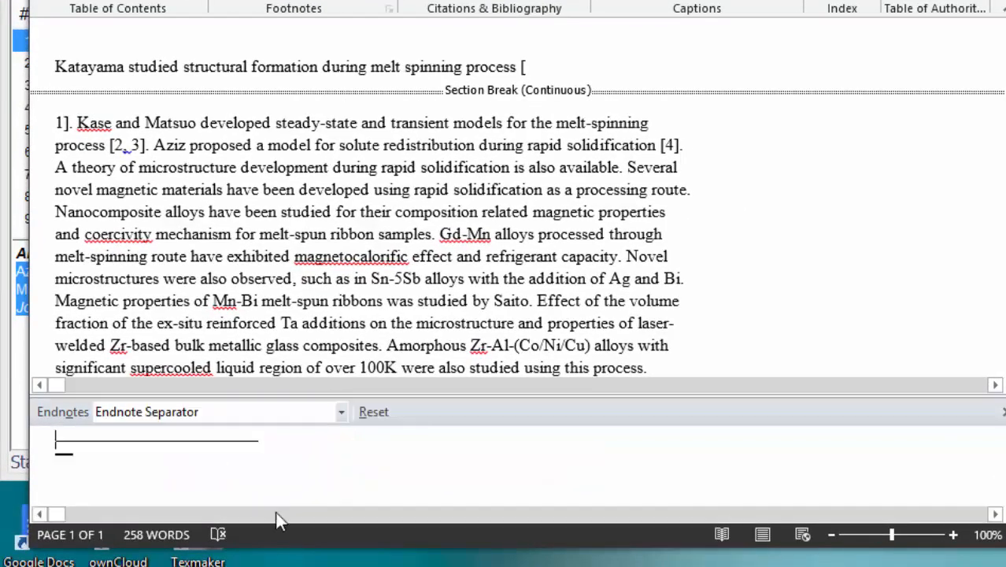
double_click(287, 458)
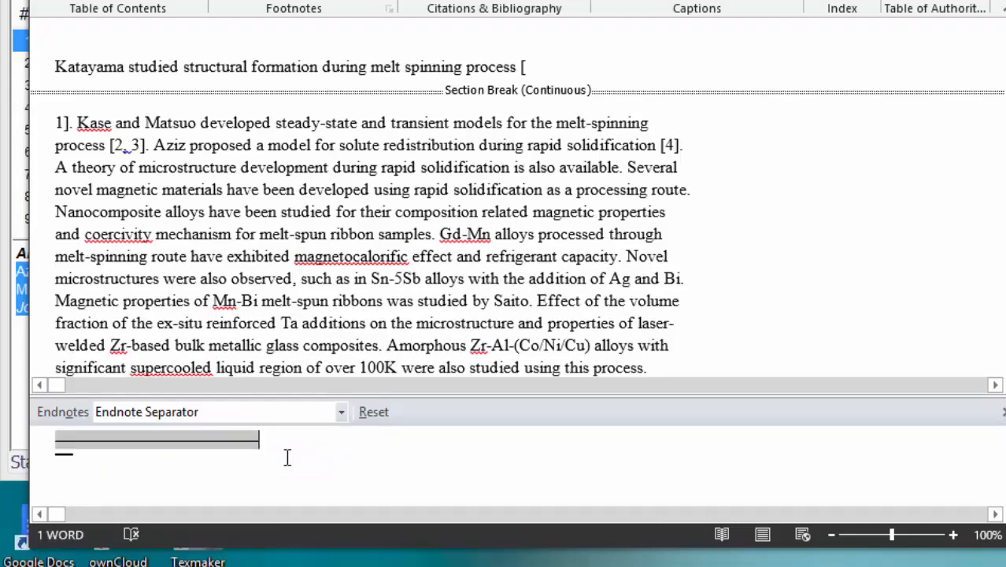
key("Delete")
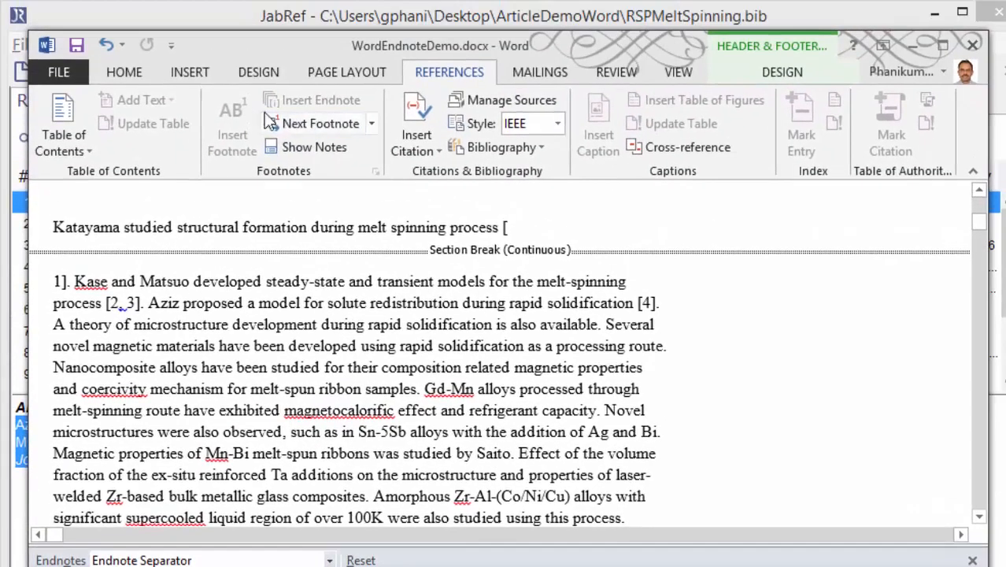
Step: Return to Print Layout view and remove the break between the opening bracket and the number of the first citation
left_click(686, 72)
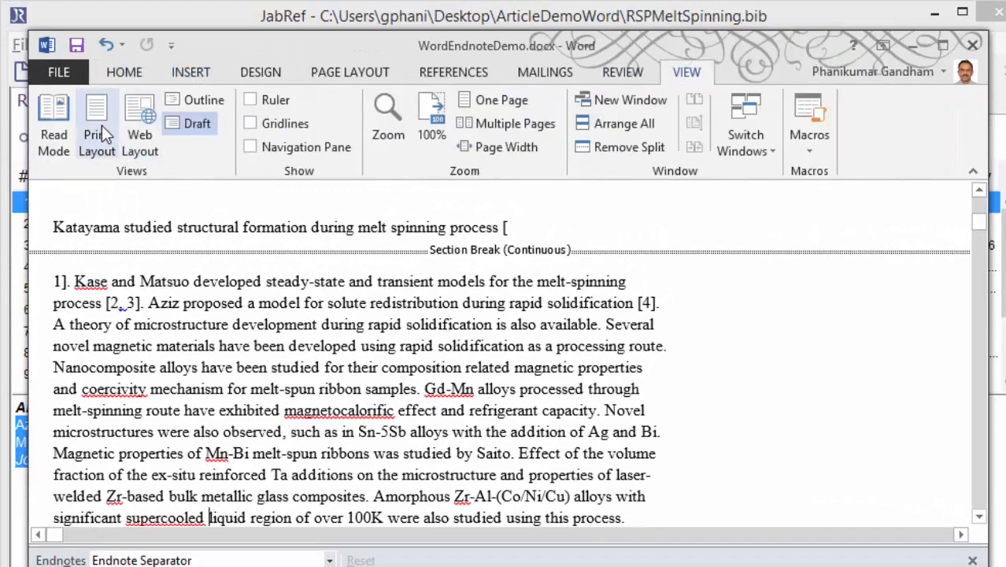
left_click(101, 126)
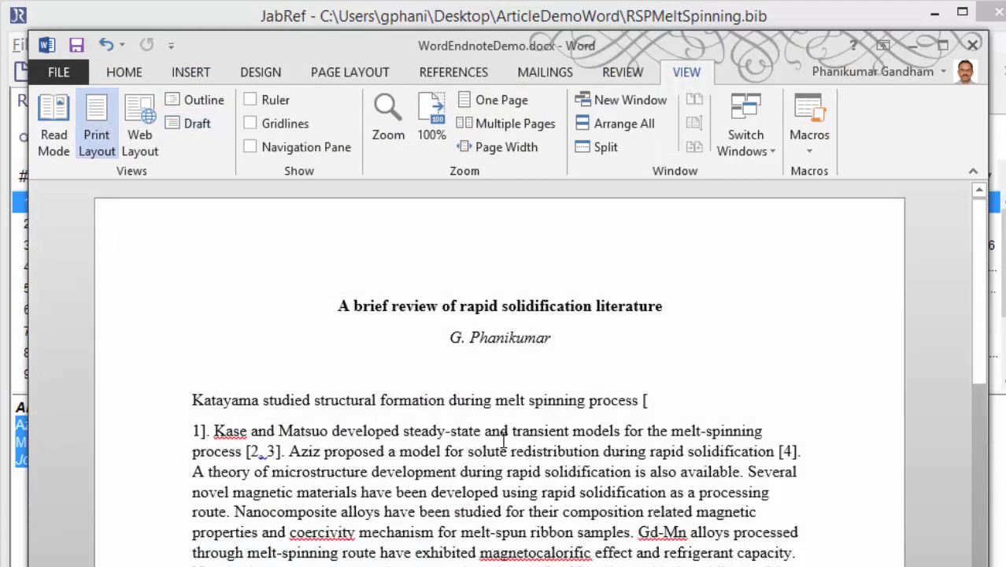
left_click(658, 400)
key("Delete")
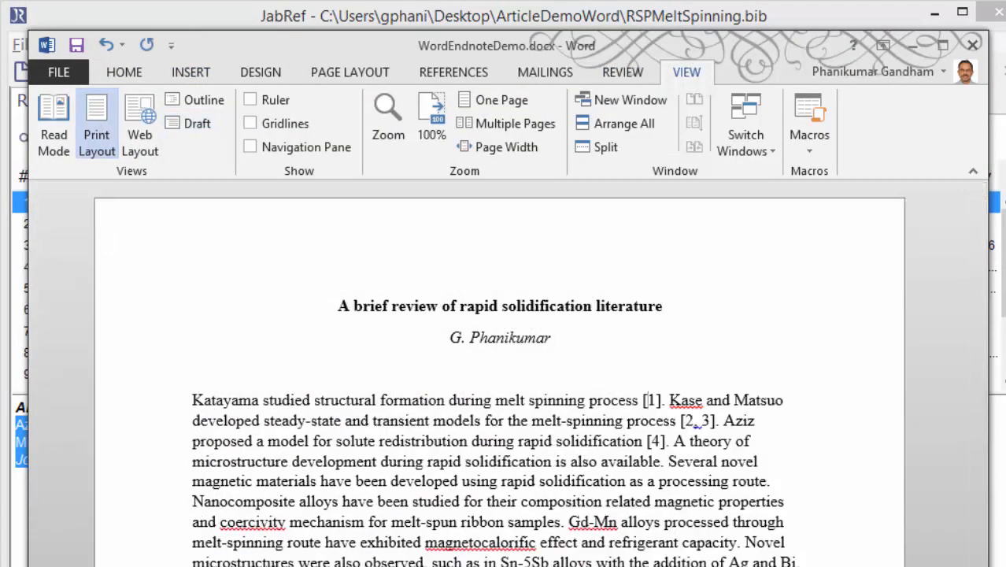
Step: Move the opening sentence on structural formation during melt spinning, with its citation, to the end of the paragraph and review the endnote numbering
scroll(500, 370, "down", 8)
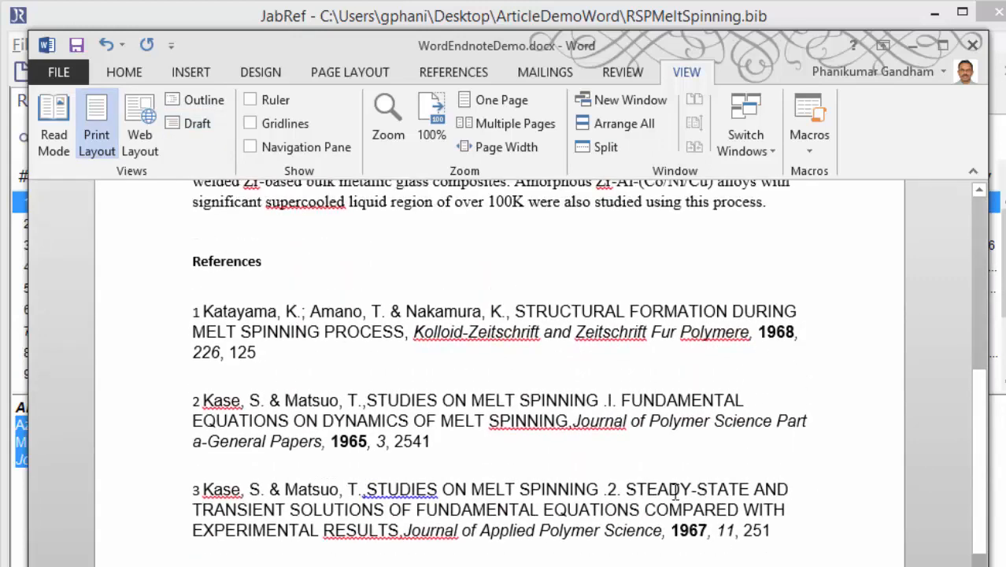
scroll(247, 440, "up", 3)
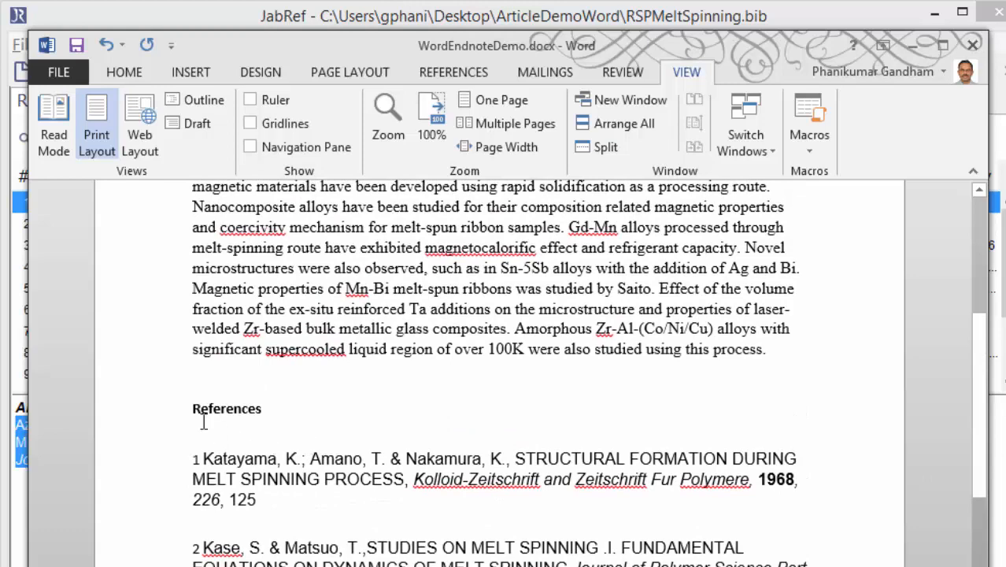
scroll(389, 514, "up", 5)
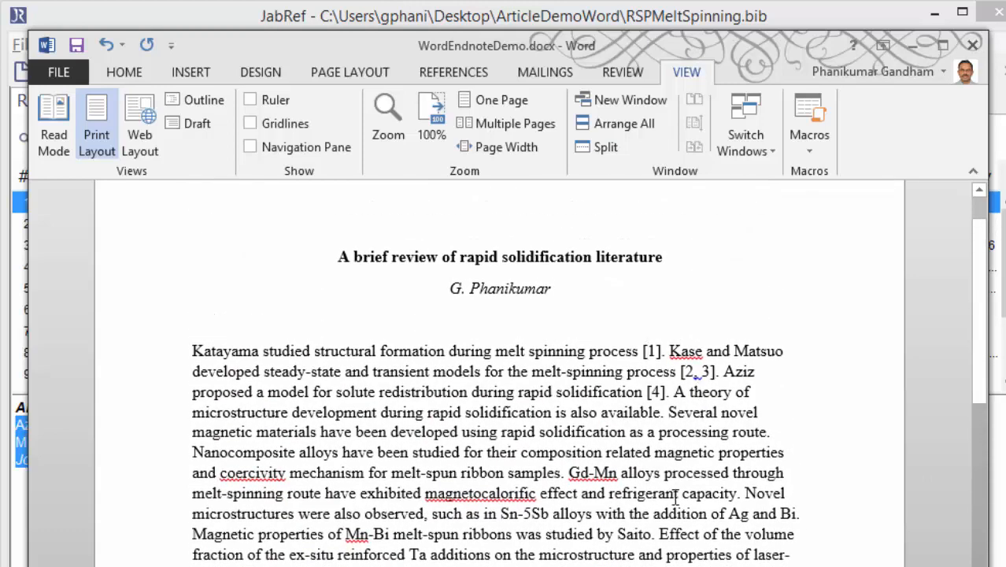
mouse_move(644, 354)
mouse_move(699, 371)
left_click(667, 352)
key("shift+Home")
key("Delete")
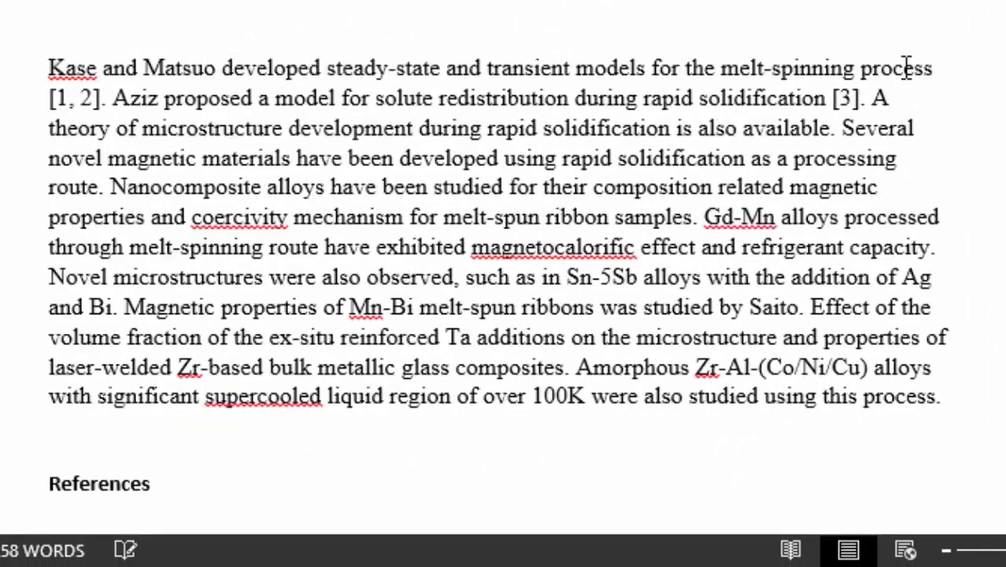
left_click(979, 395)
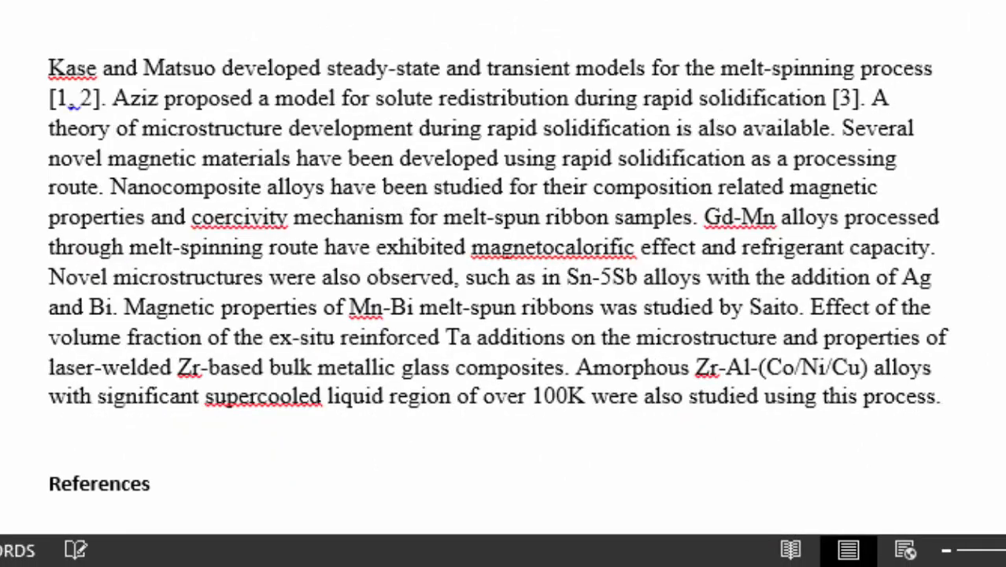
type("Katayama studied structural formation during melt spinning process [4].")
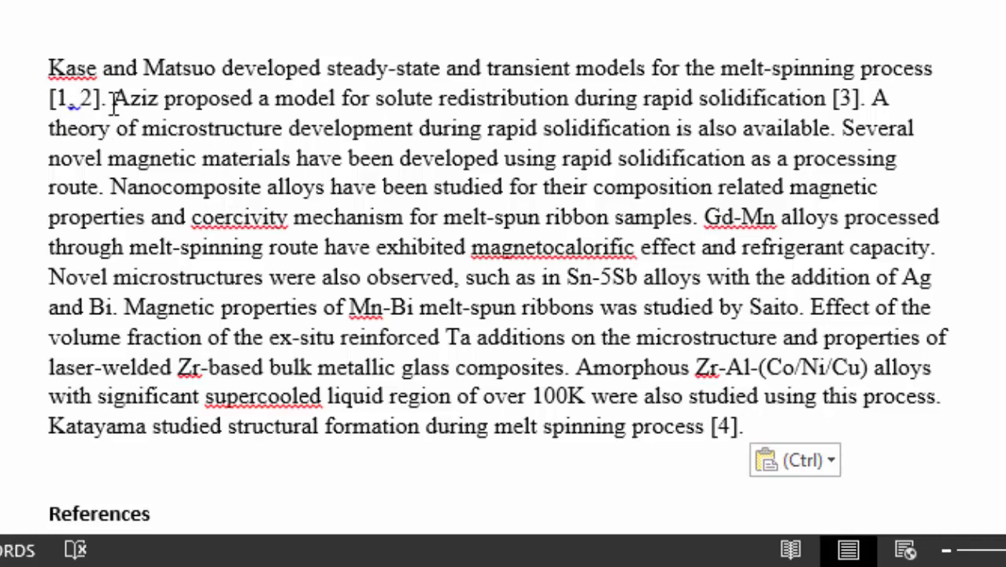
scroll(589, 382, "down", 5)
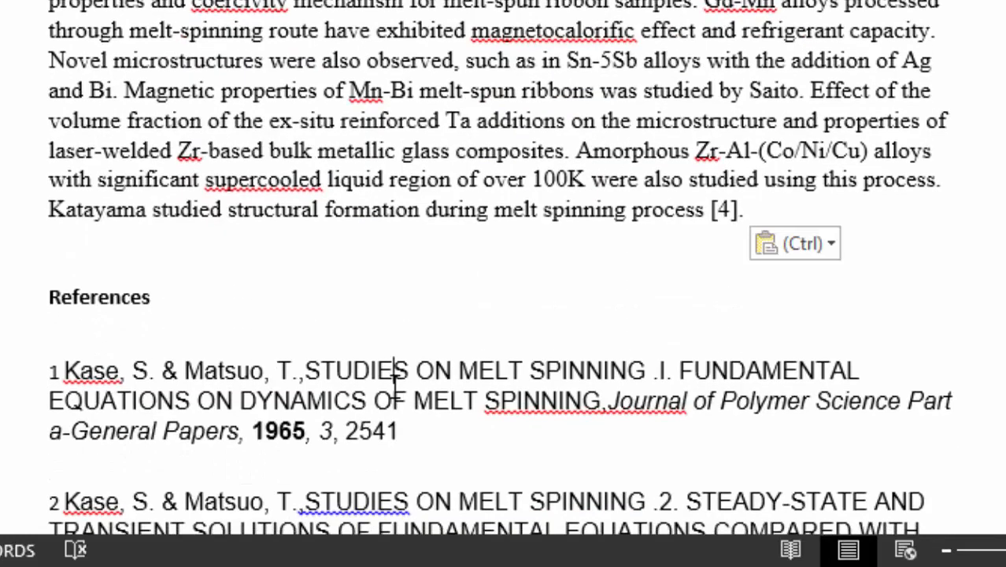
left_click(322, 252)
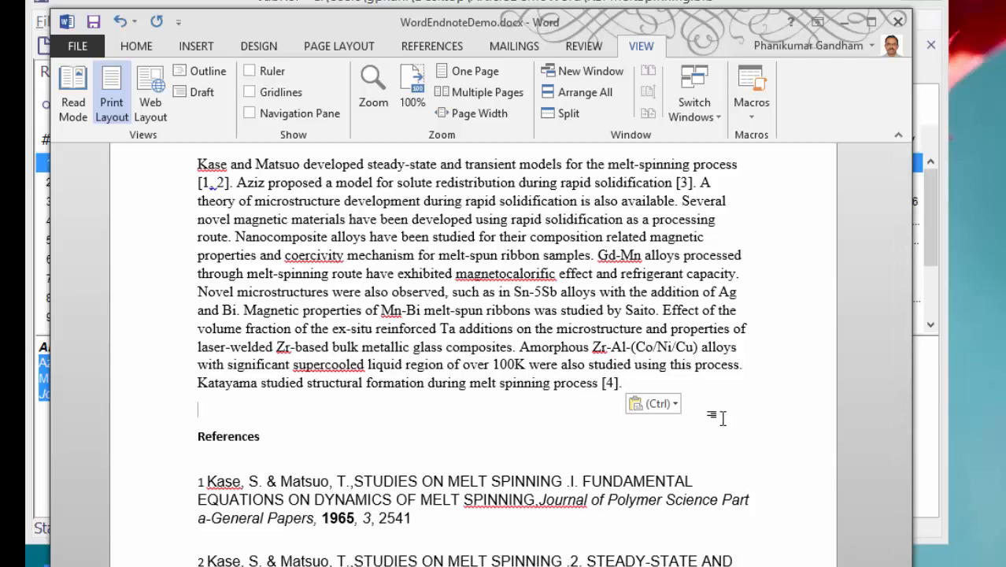
scroll(718, 420, "up", 3)
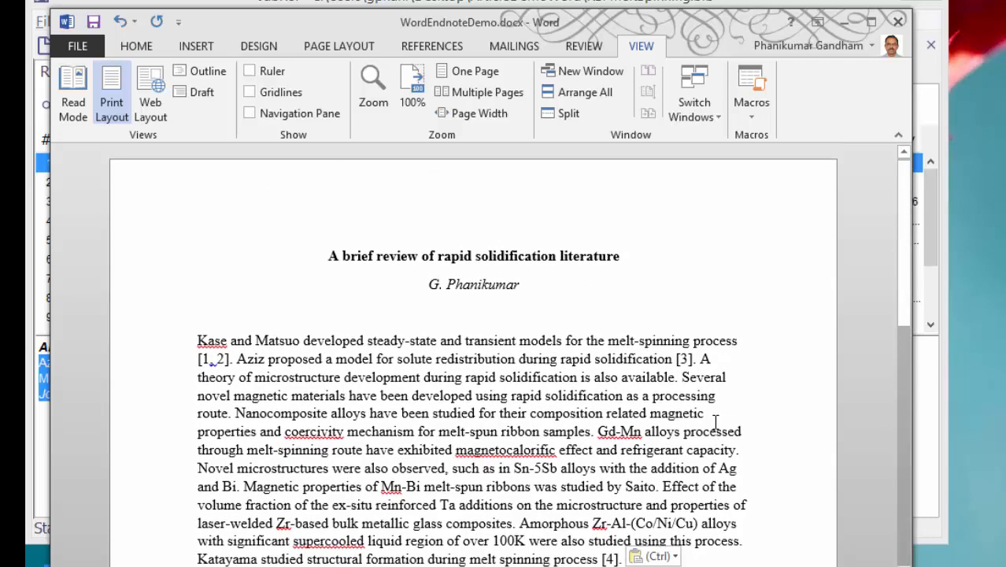